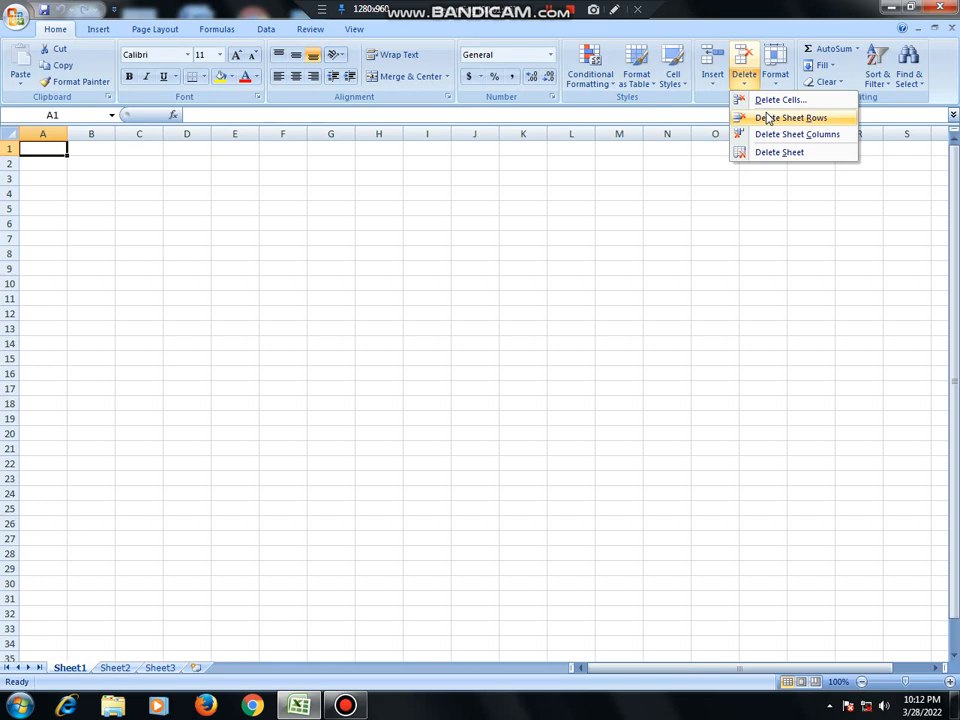
{"action": "left_click", "coordinate": [889, 9]}
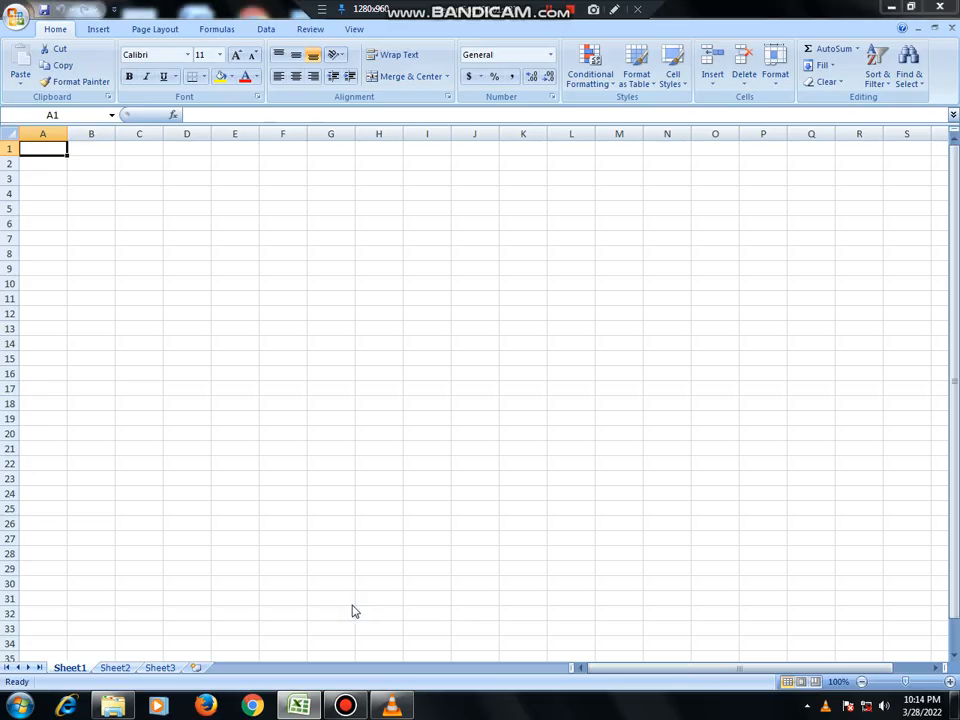
{"action": "key", "text": "ctrl+s"}
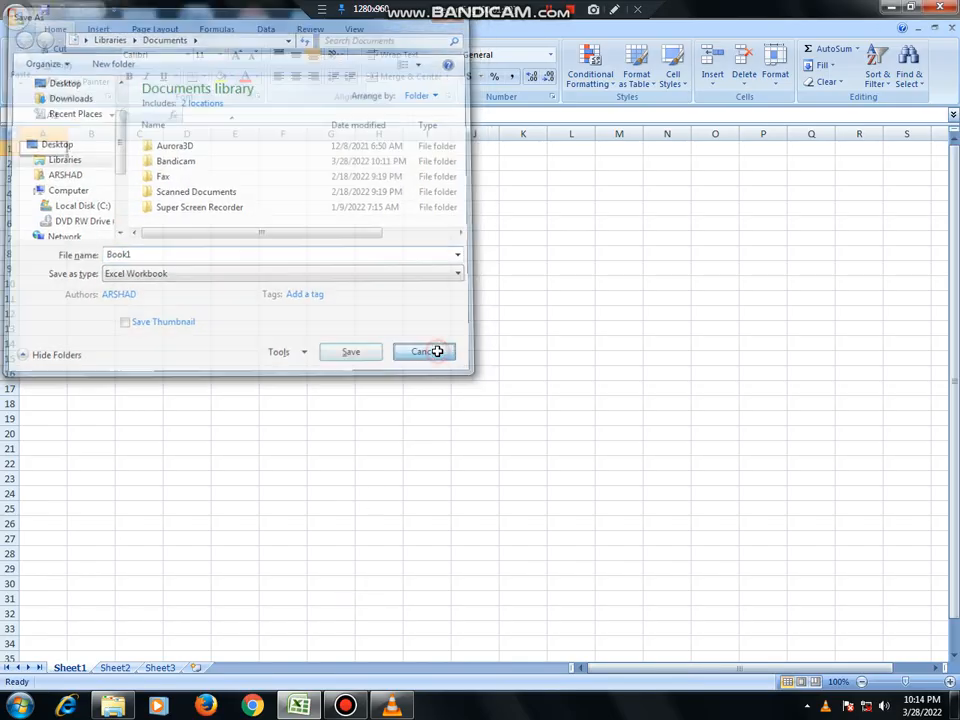
{"action": "left_click", "coordinate": [436, 354]}
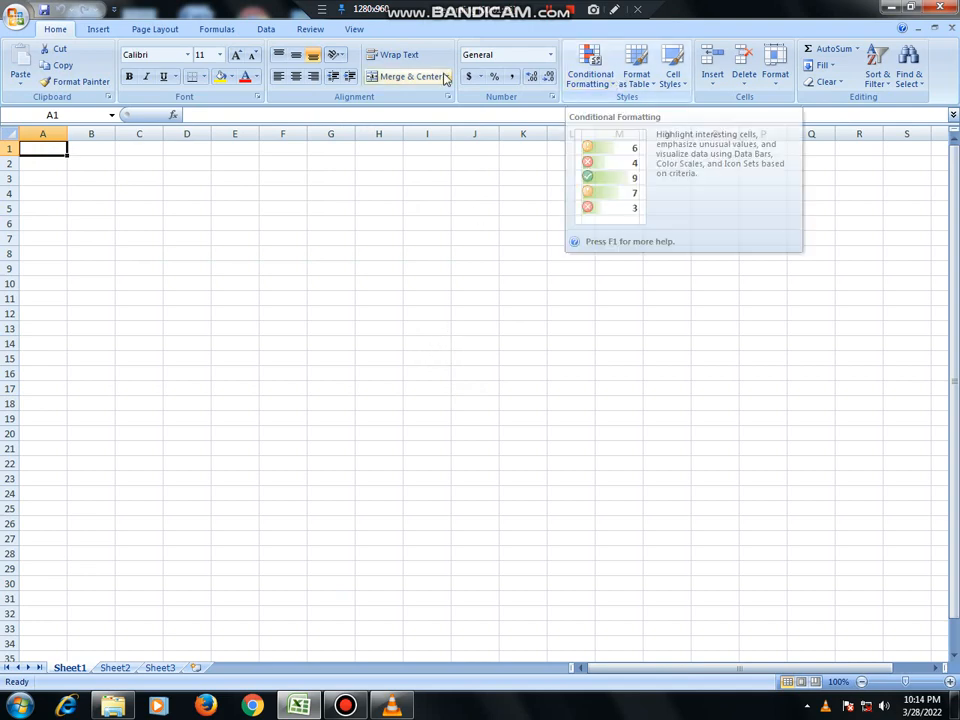
{"action": "left_click", "coordinate": [614, 11]}
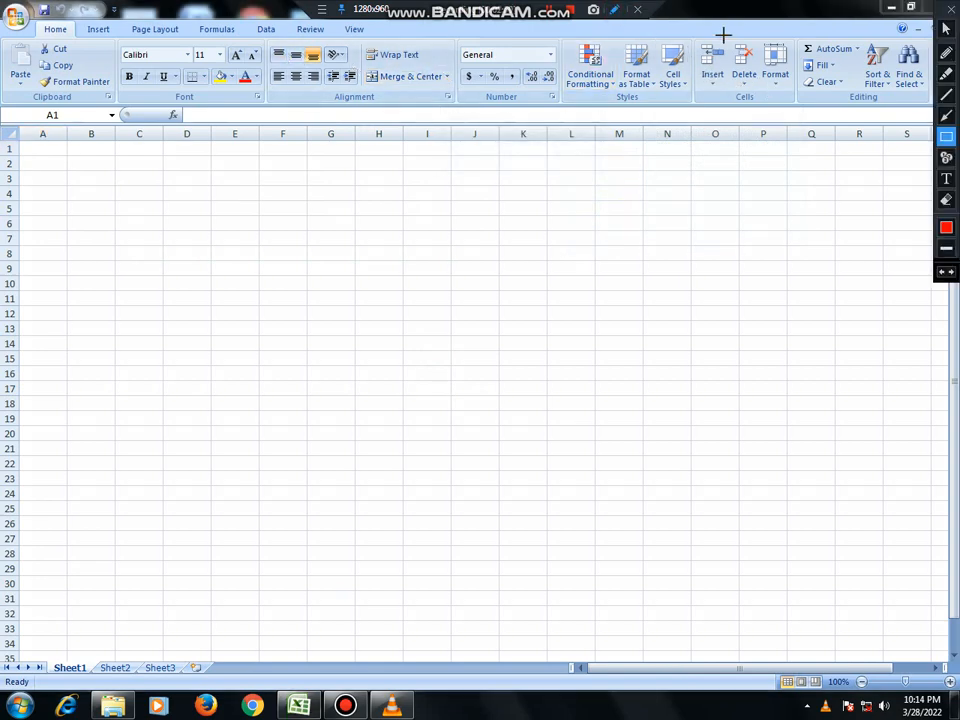
{"action": "left_click_drag", "start_coordinate": [724, 33], "coordinate": [801, 106]}
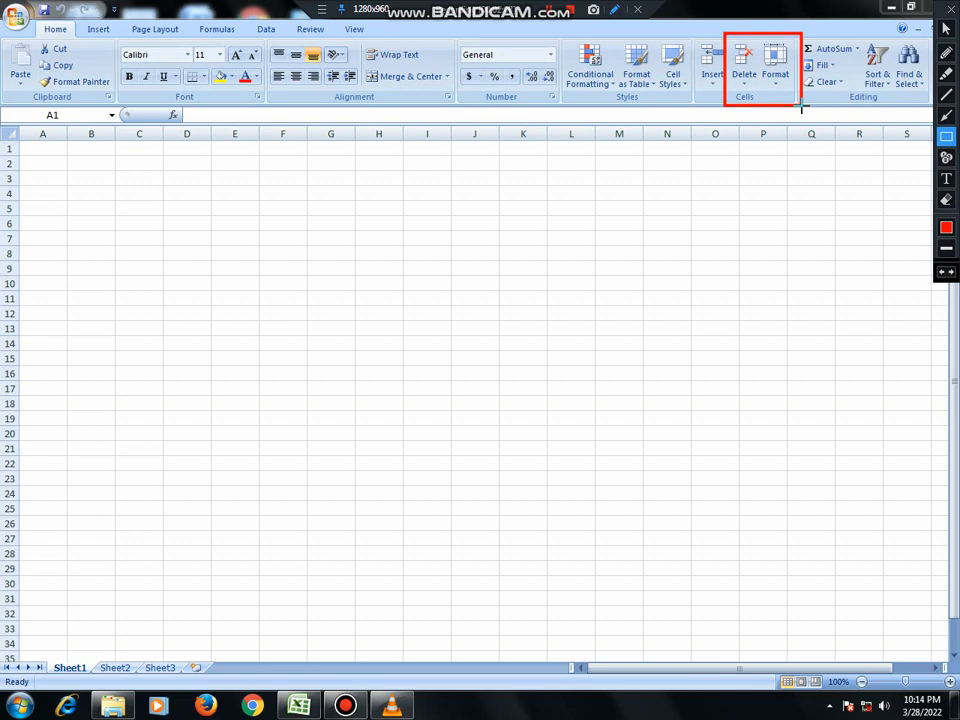
{"action": "left_click", "coordinate": [951, 10]}
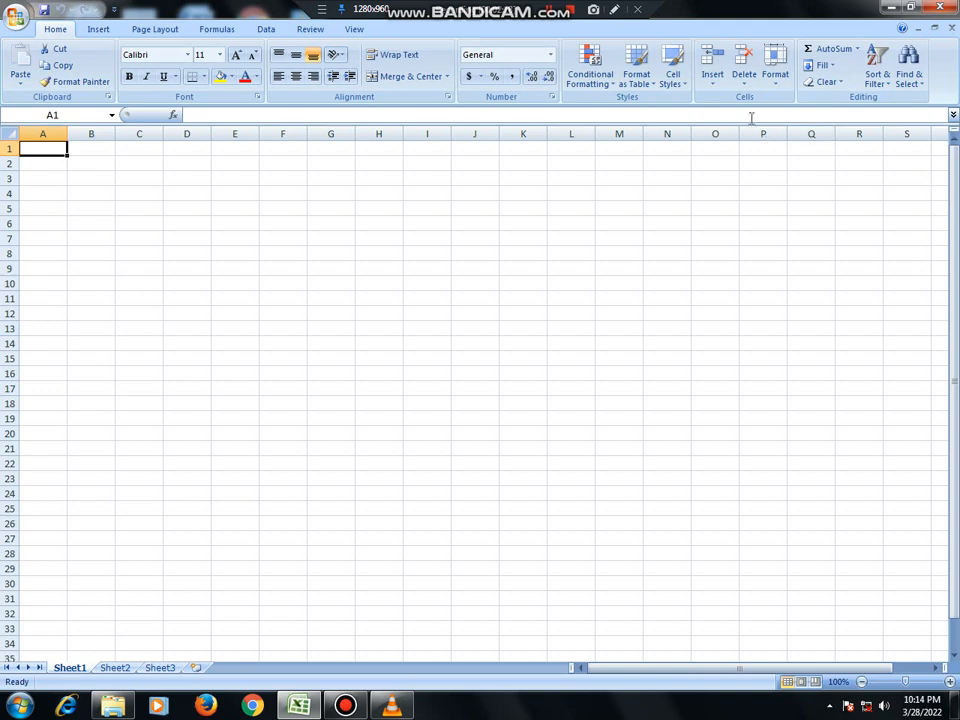
{"action": "left_click", "coordinate": [743, 88]}
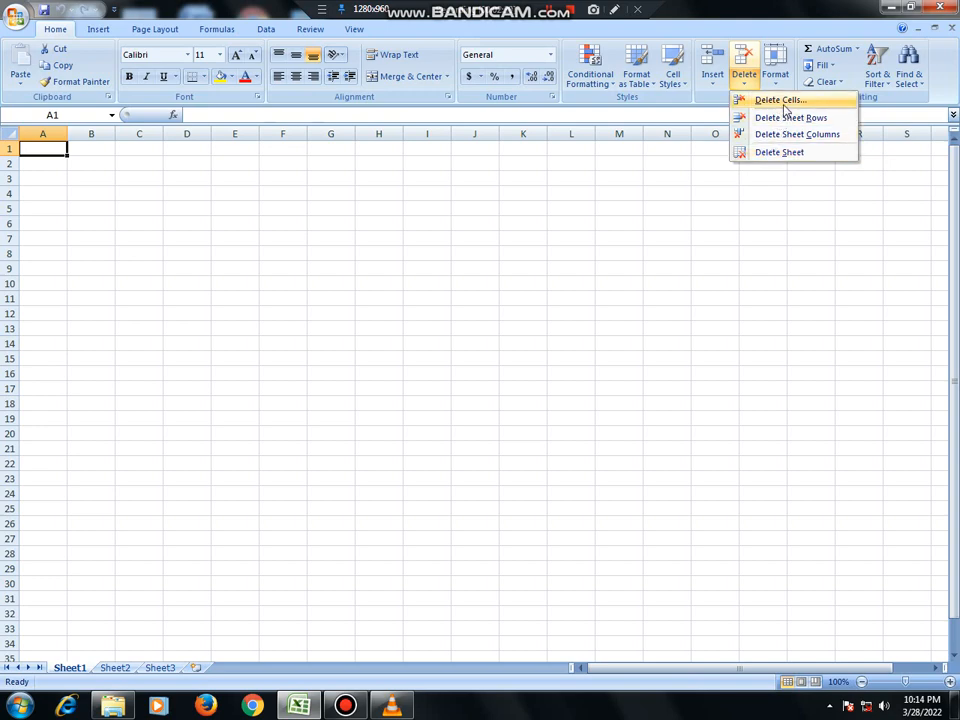
{"action": "left_click", "coordinate": [555, 184]}
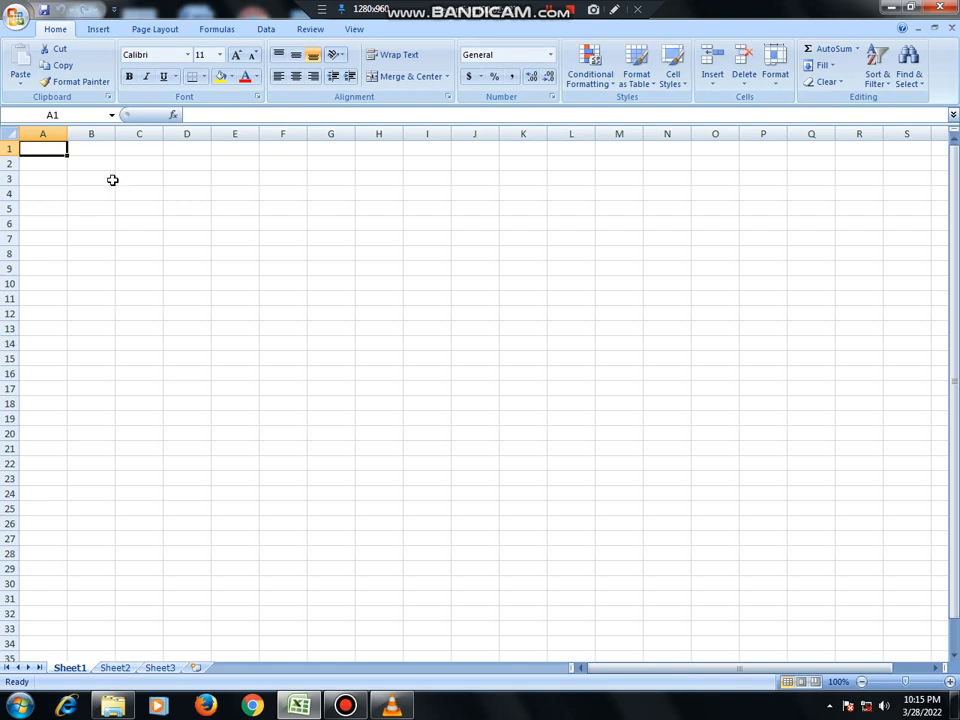
Apply All Borders to the range B2:O21 on Sheet1
{"action": "left_click_drag", "start_coordinate": [103, 165], "coordinate": [715, 448]}
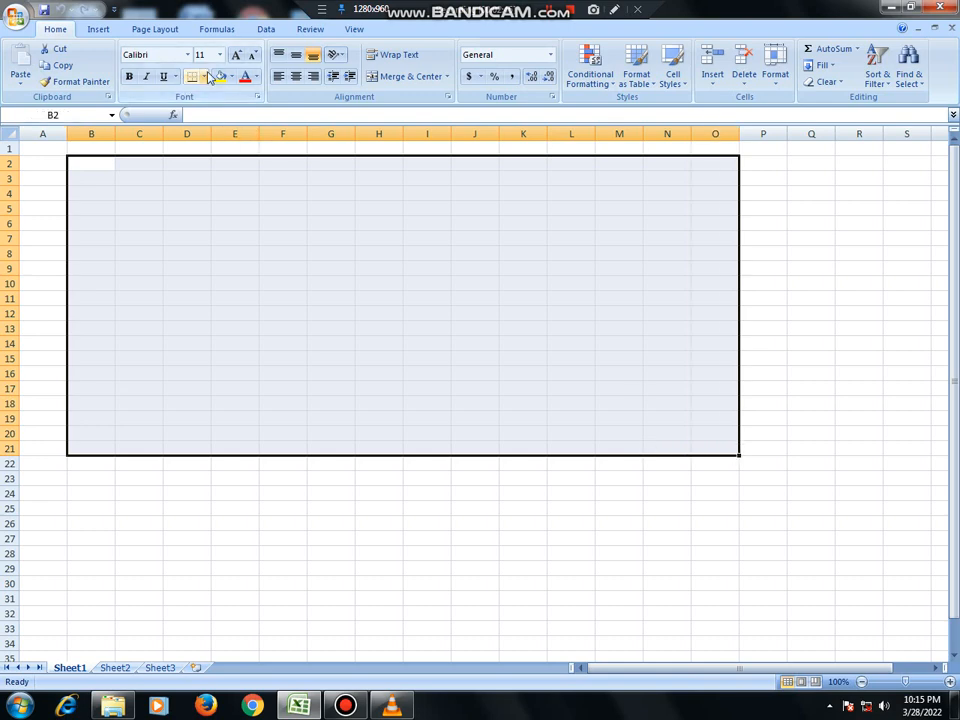
{"action": "left_click", "coordinate": [203, 77]}
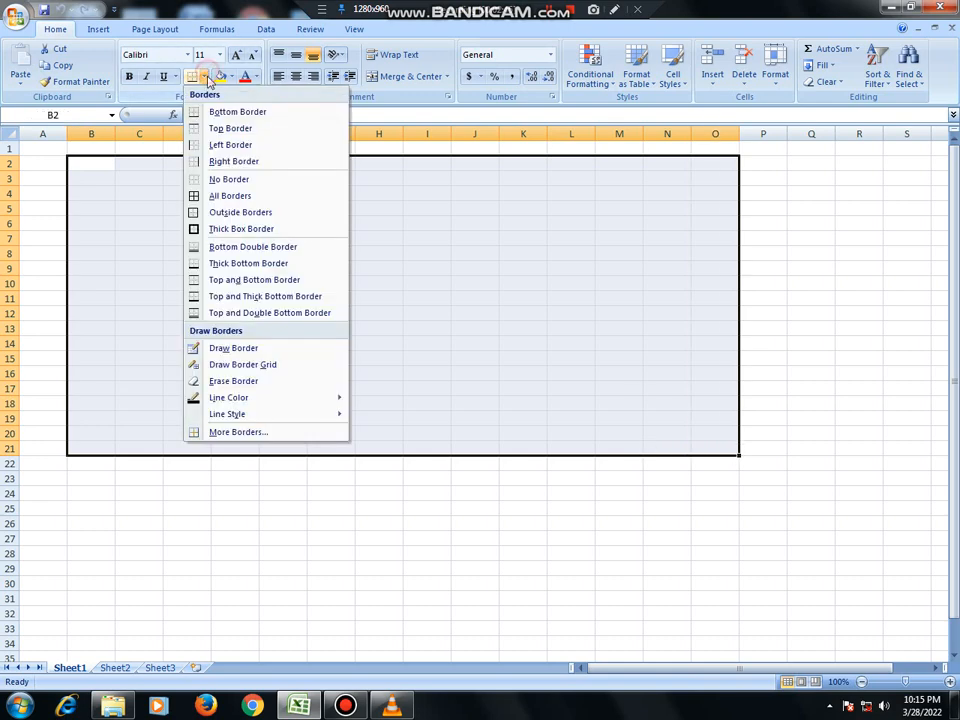
{"action": "left_click", "coordinate": [232, 196]}
{"action": "left_click", "coordinate": [326, 236]}
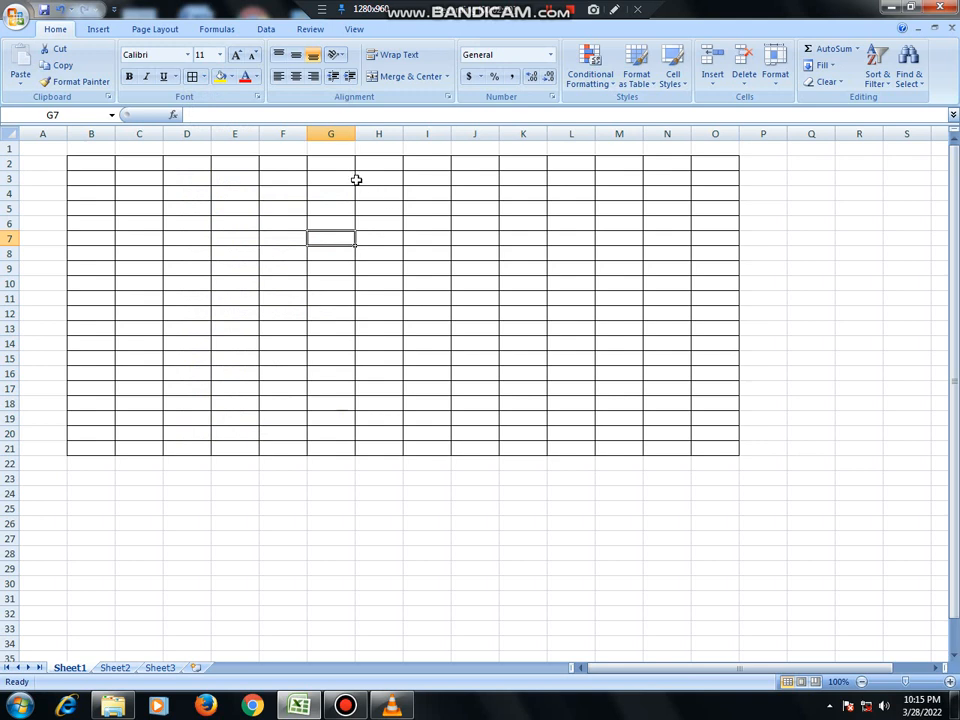
Select cell G2 in the bordered grid and zoom the sheet to 150%
{"action": "left_click", "coordinate": [326, 164]}
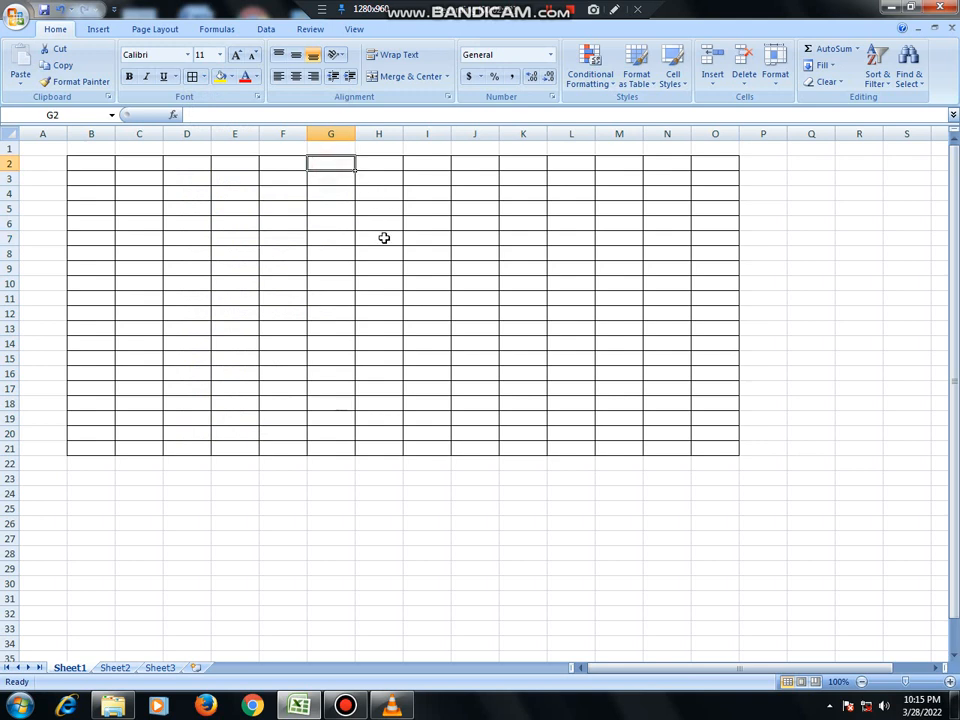
{"action": "left_click", "coordinate": [614, 9]}
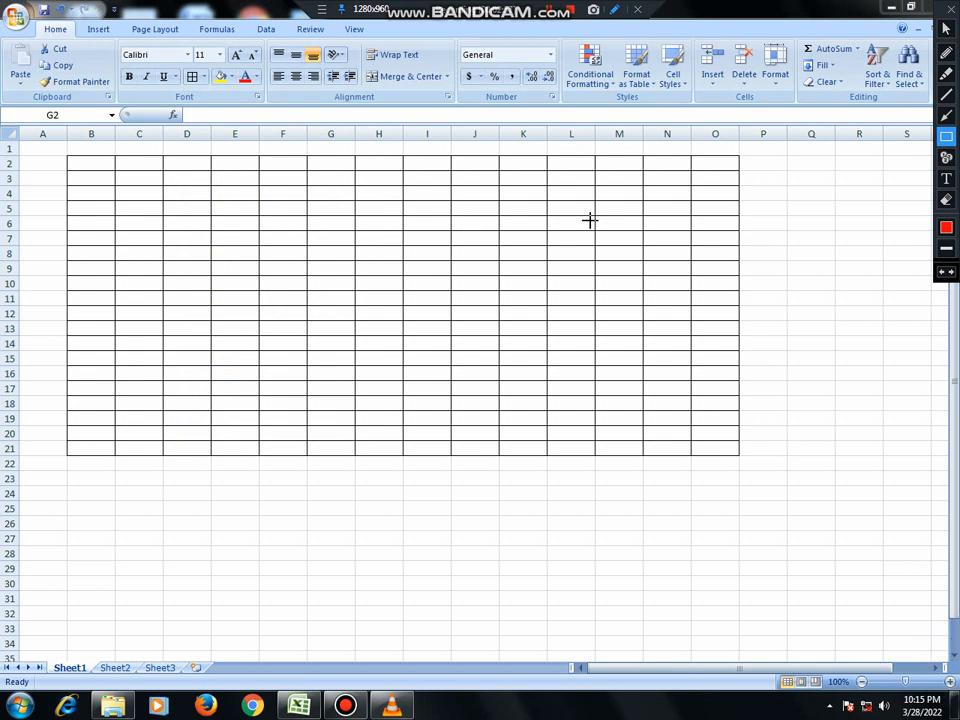
{"action": "left_click", "coordinate": [951, 9]}
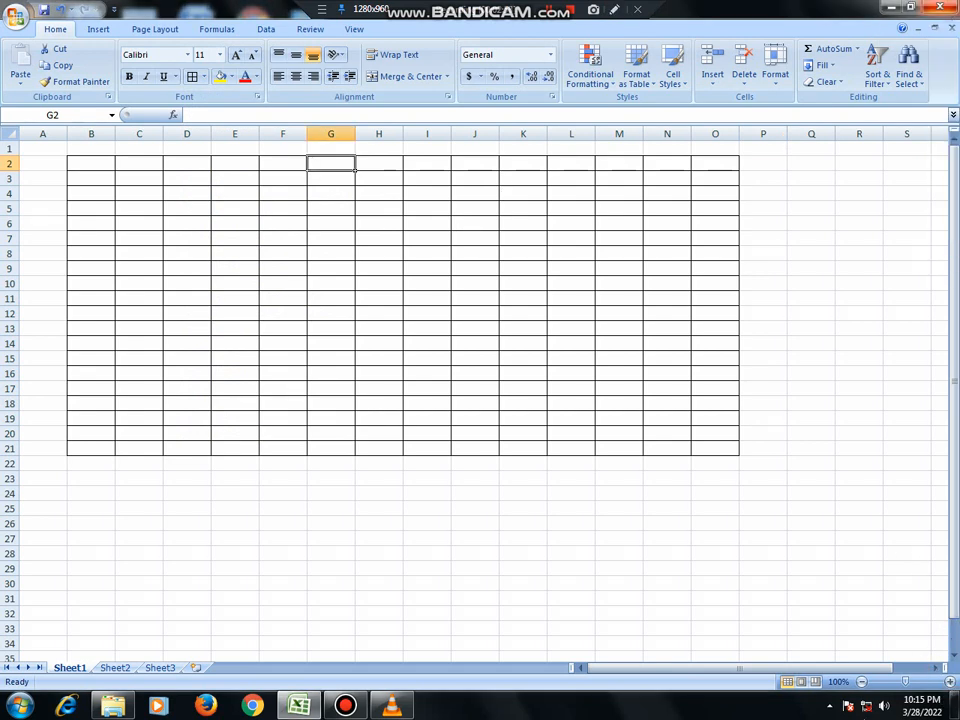
{"action": "left_click", "coordinate": [951, 682]}
{"action": "left_click", "coordinate": [951, 682]}
{"action": "left_click", "coordinate": [951, 682]}
{"action": "left_click", "coordinate": [951, 682]}
{"action": "left_click", "coordinate": [951, 682]}
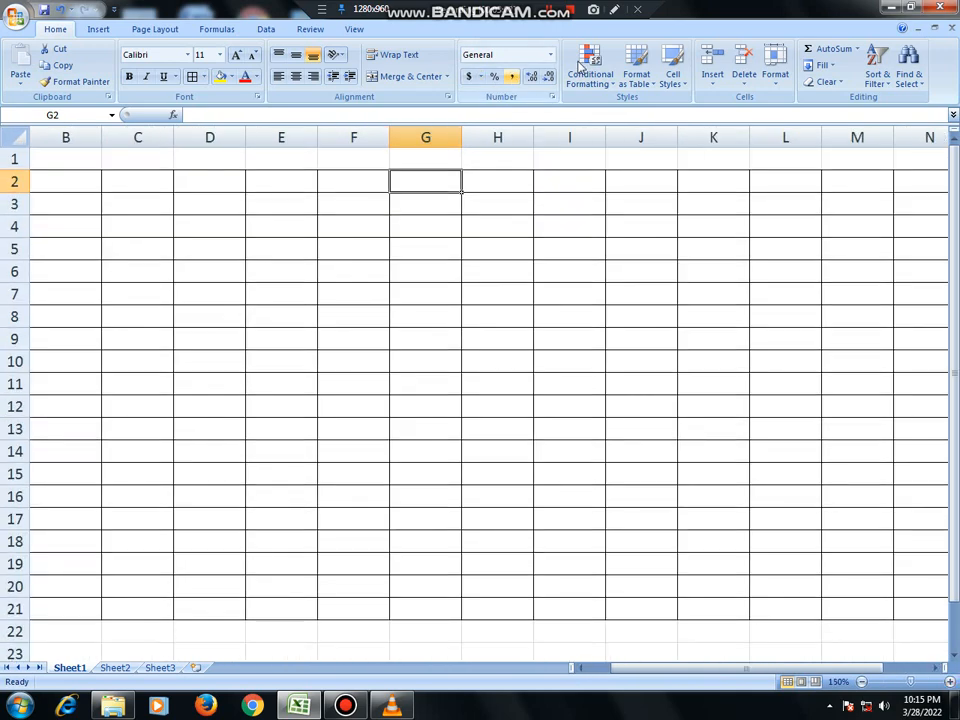
{"action": "left_click", "coordinate": [614, 9]}
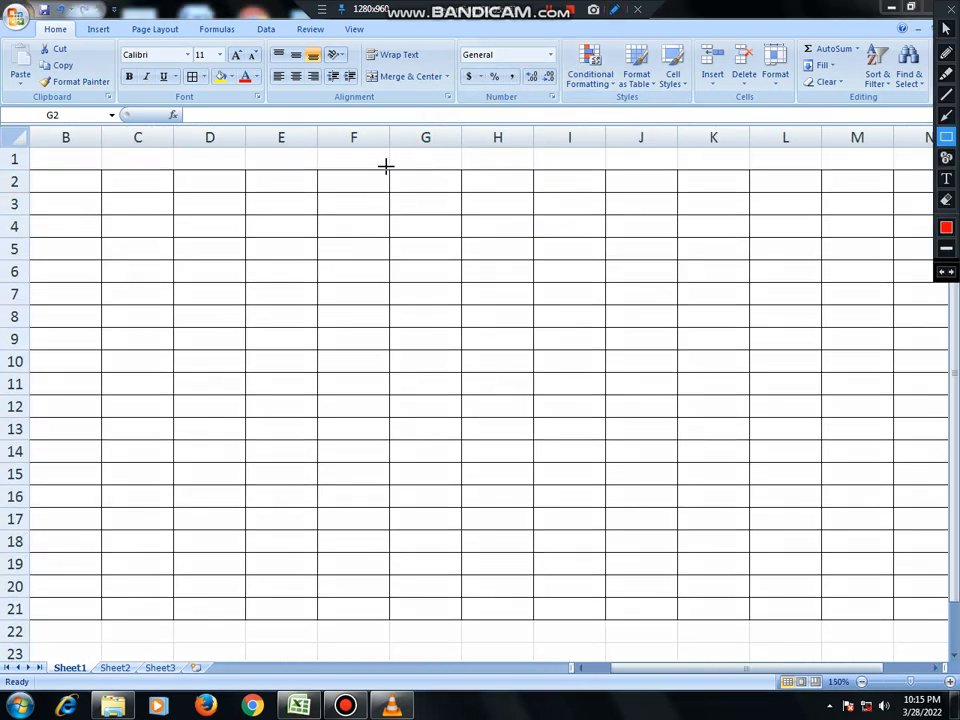
{"action": "left_click_drag", "start_coordinate": [381, 165], "coordinate": [468, 196]}
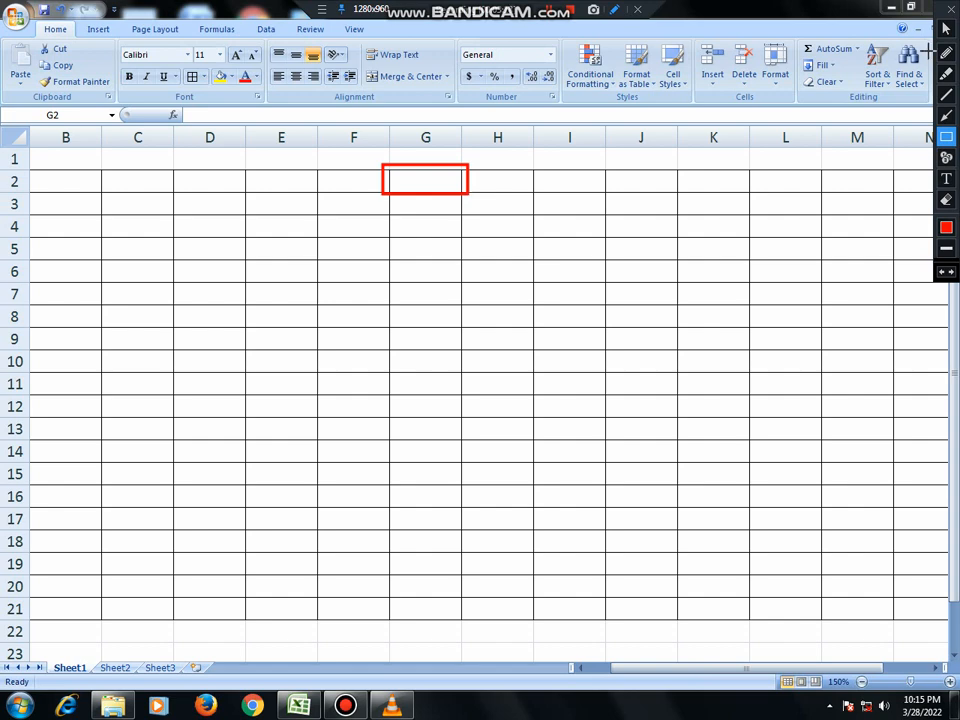
{"action": "left_click", "coordinate": [951, 9]}
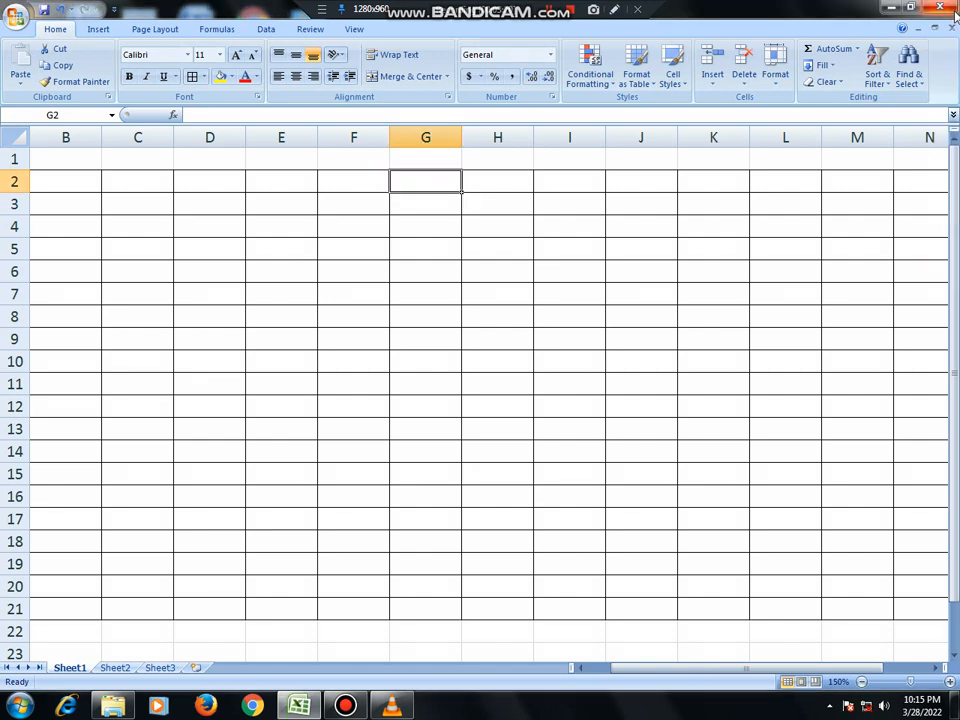
{"action": "left_click", "coordinate": [379, 401]}
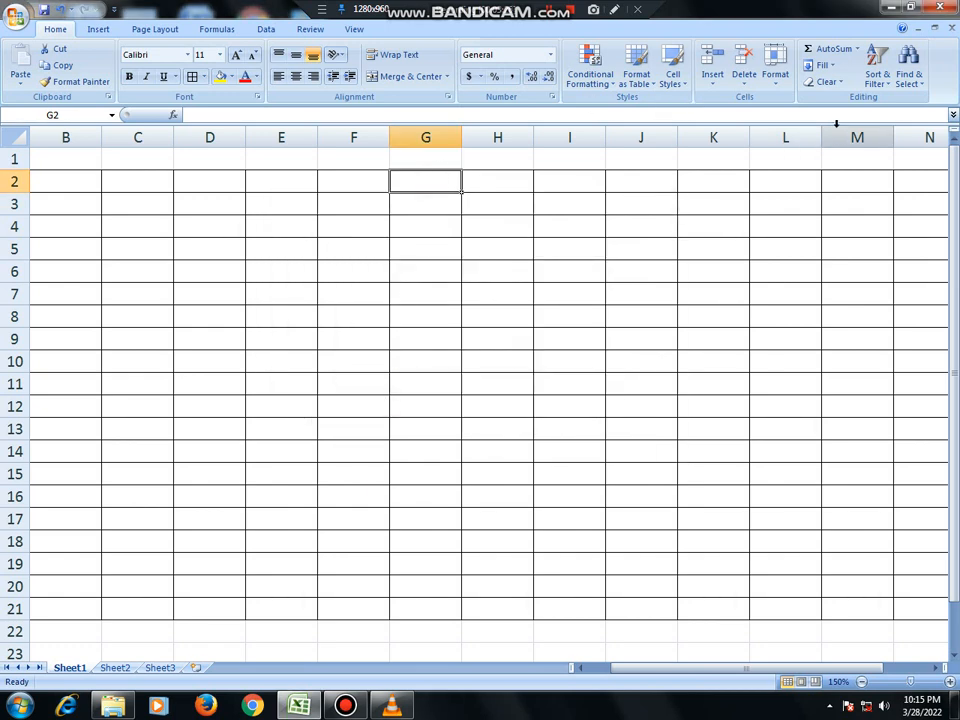
Delete cell G2 using the Shift cells up option
{"action": "left_click", "coordinate": [744, 92]}
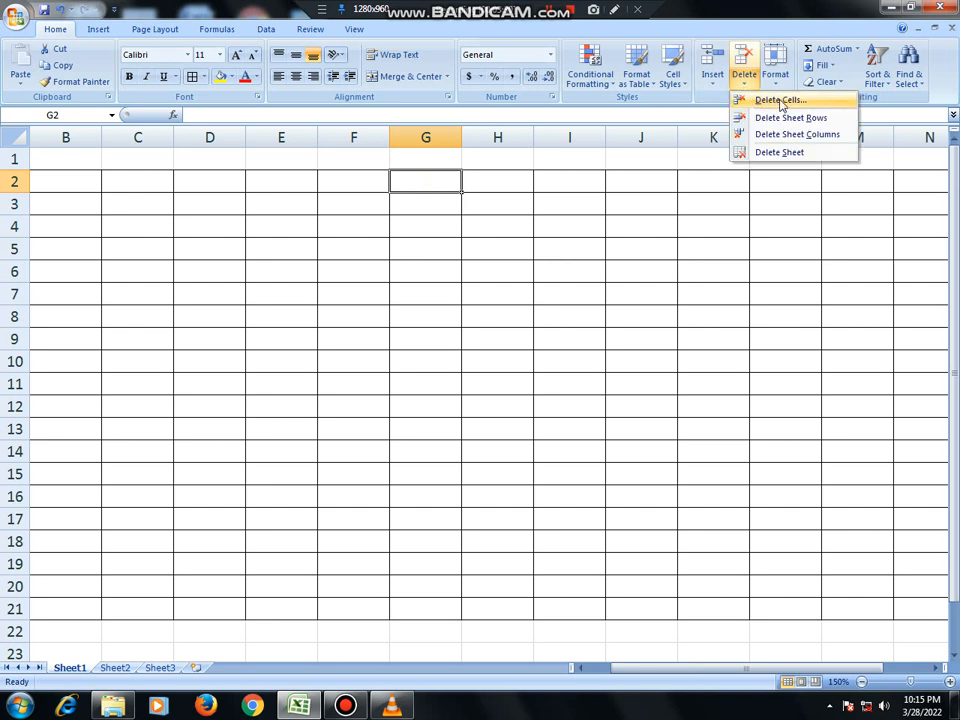
{"action": "left_click", "coordinate": [840, 103]}
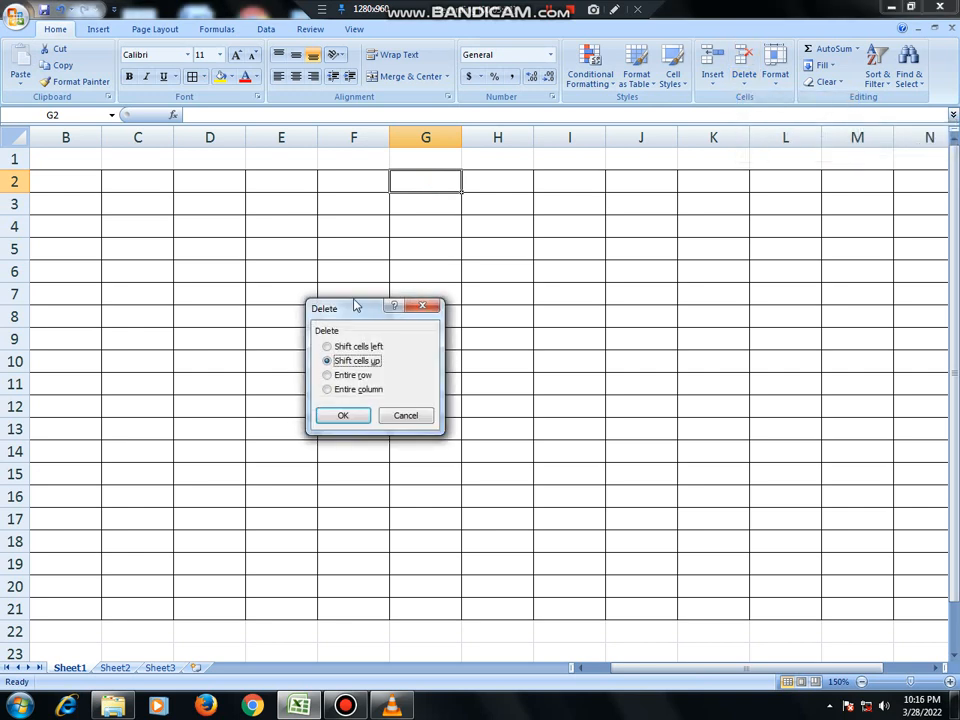
{"action": "left_click_drag", "start_coordinate": [380, 310], "coordinate": [725, 268]}
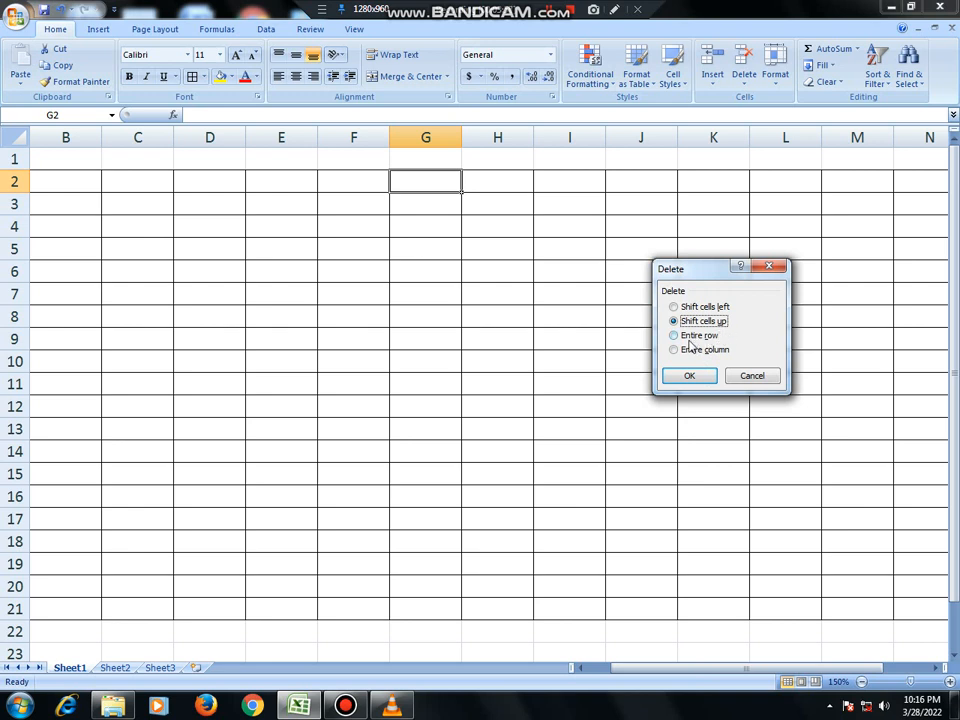
{"action": "left_click", "coordinate": [698, 309]}
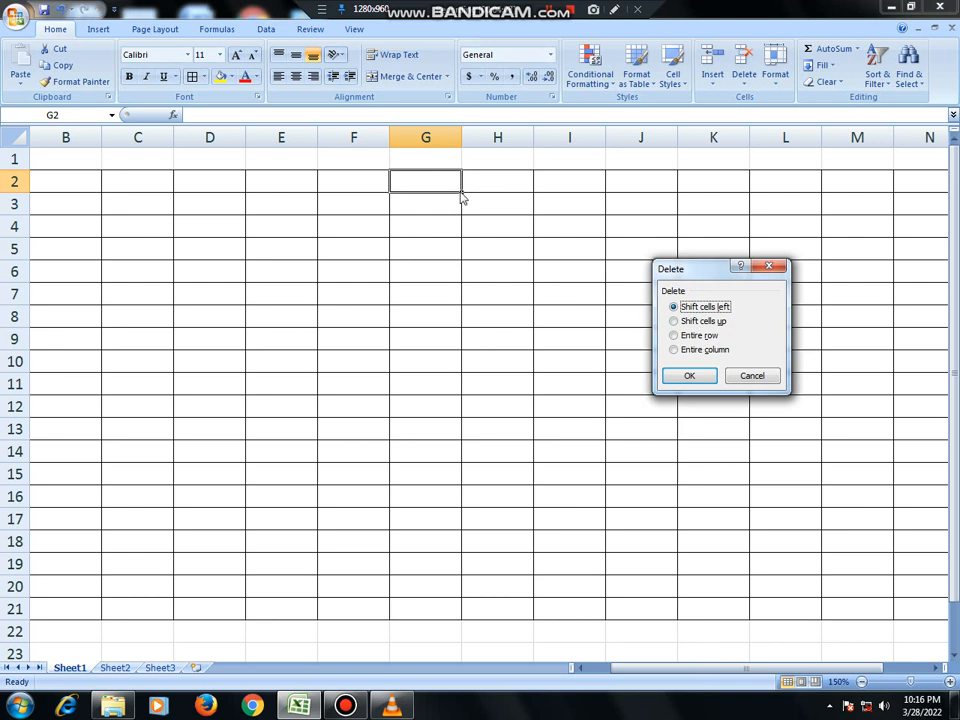
{"action": "left_click", "coordinate": [695, 321]}
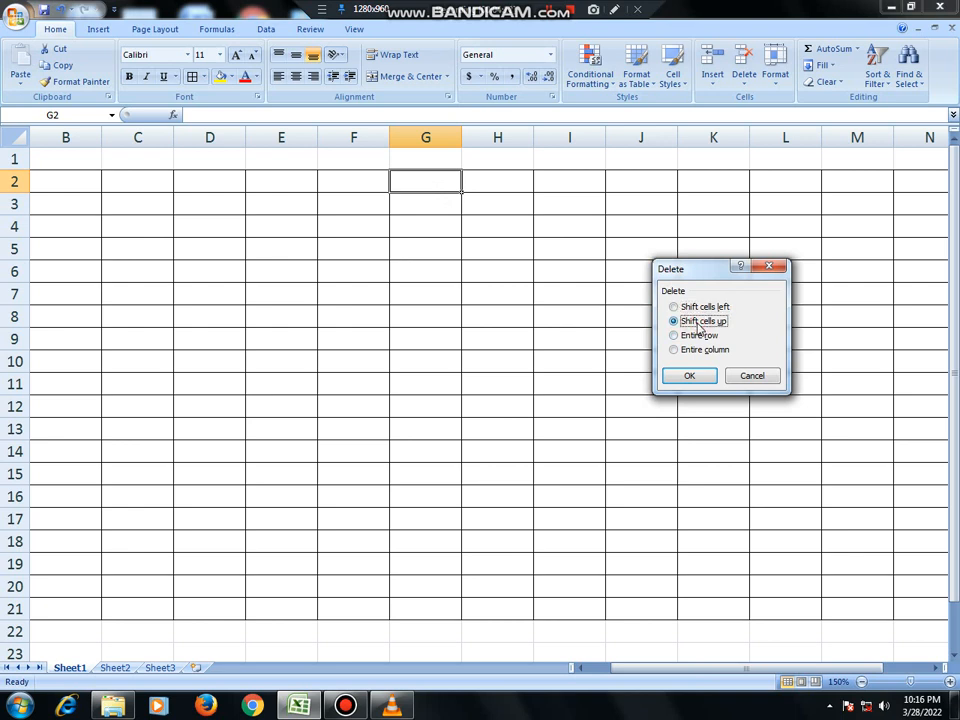
{"action": "left_click", "coordinate": [689, 377]}
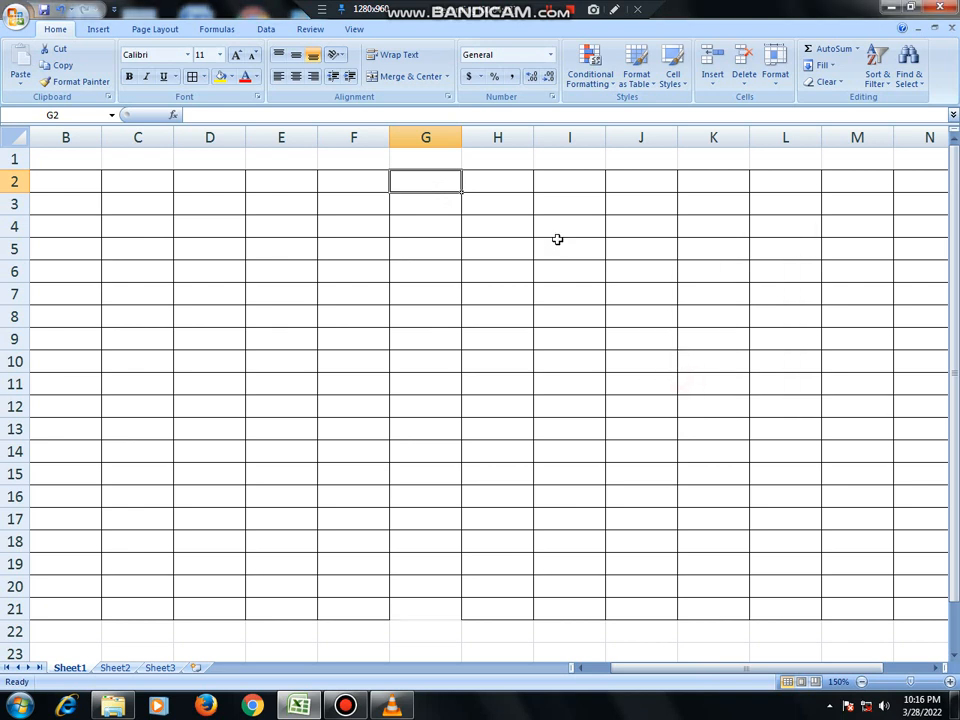
Enter the numbers 1, 2 and 3 in cells G2, H2 and I2
{"action": "left_click", "coordinate": [516, 201]}
{"action": "left_click", "coordinate": [439, 181]}
{"action": "type", "text": "1"}
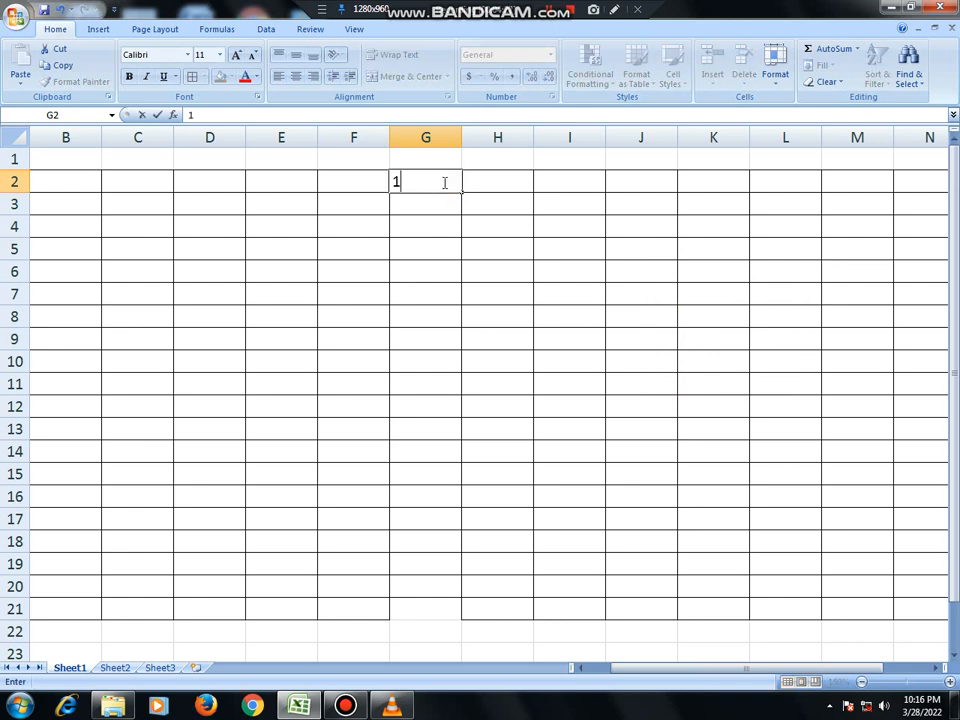
{"action": "key", "text": "Tab"}
{"action": "type", "text": "2"}
{"action": "key", "text": "Tab"}
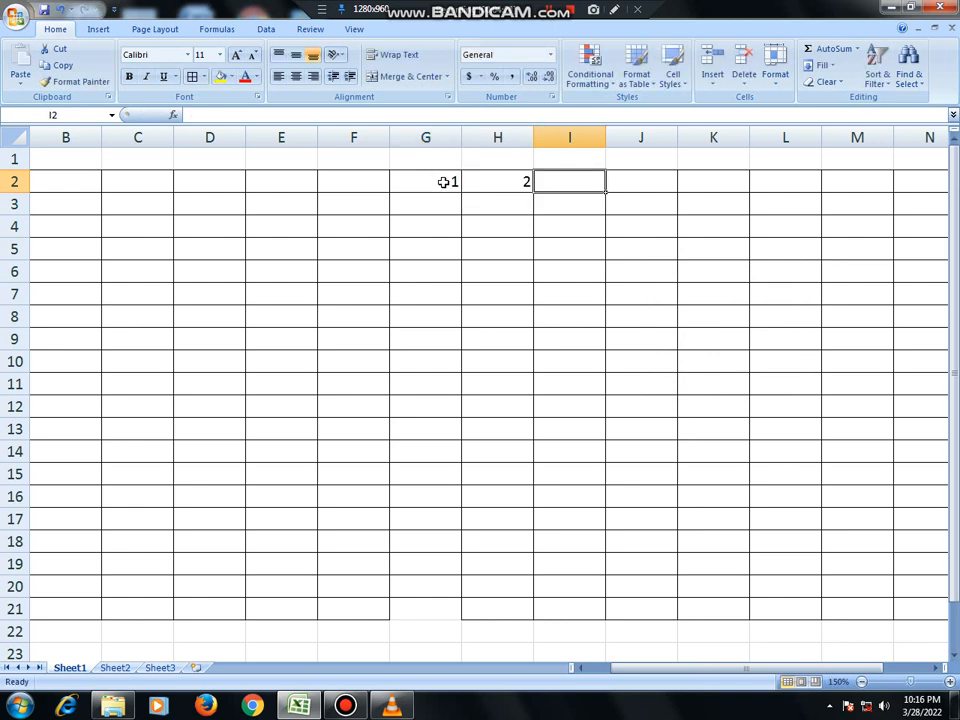
{"action": "type", "text": "3"}
{"action": "key", "text": "Up"}
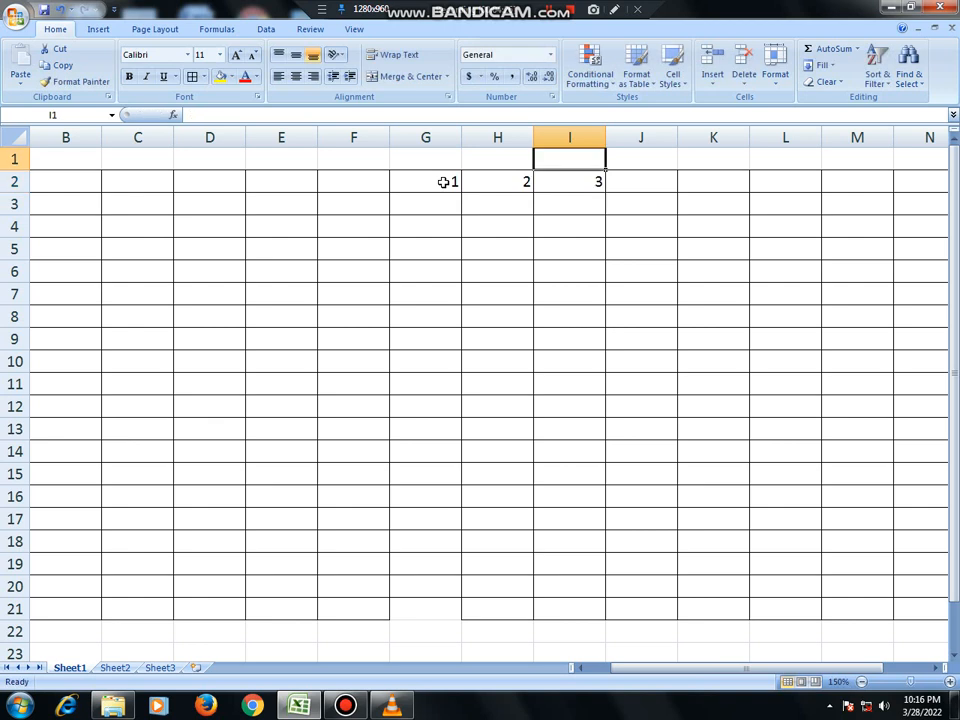
Enter the numbers 4, 5 and 6 in cells G1, H1 and I1
{"action": "key", "text": "Left"}
{"action": "key", "text": "Left"}
{"action": "type", "text": "4"}
{"action": "key", "text": "Tab"}
{"action": "type", "text": "5"}
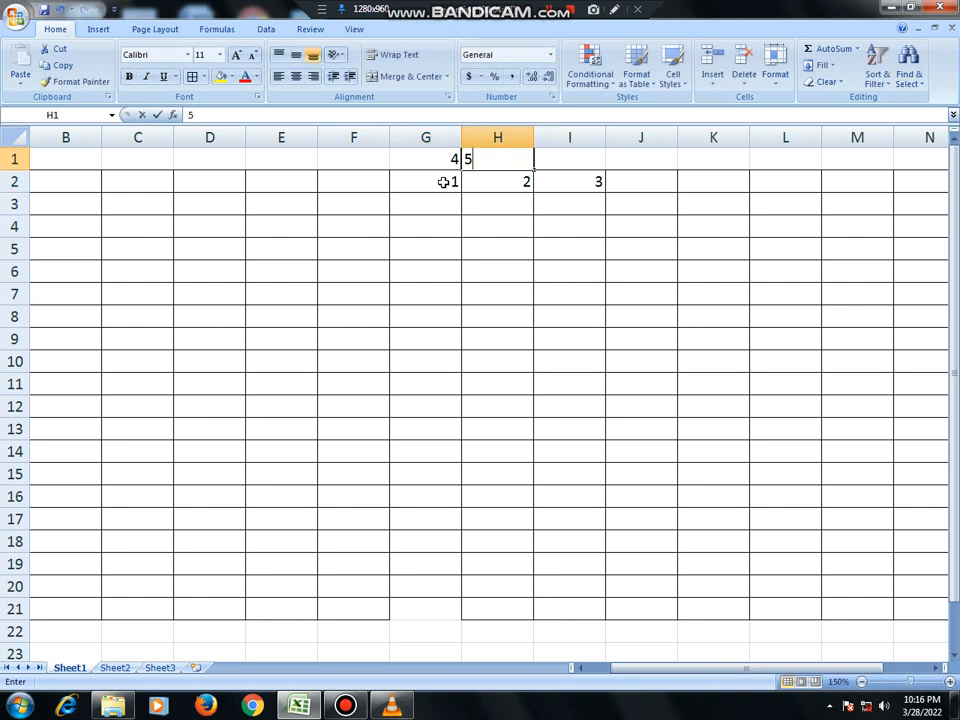
{"action": "key", "text": "Tab"}
{"action": "type", "text": "6"}
{"action": "key", "text": "Return"}
Enter the numbers 7, 8 and 9 in cells G3, H3 and I3
{"action": "key", "text": "Down"}
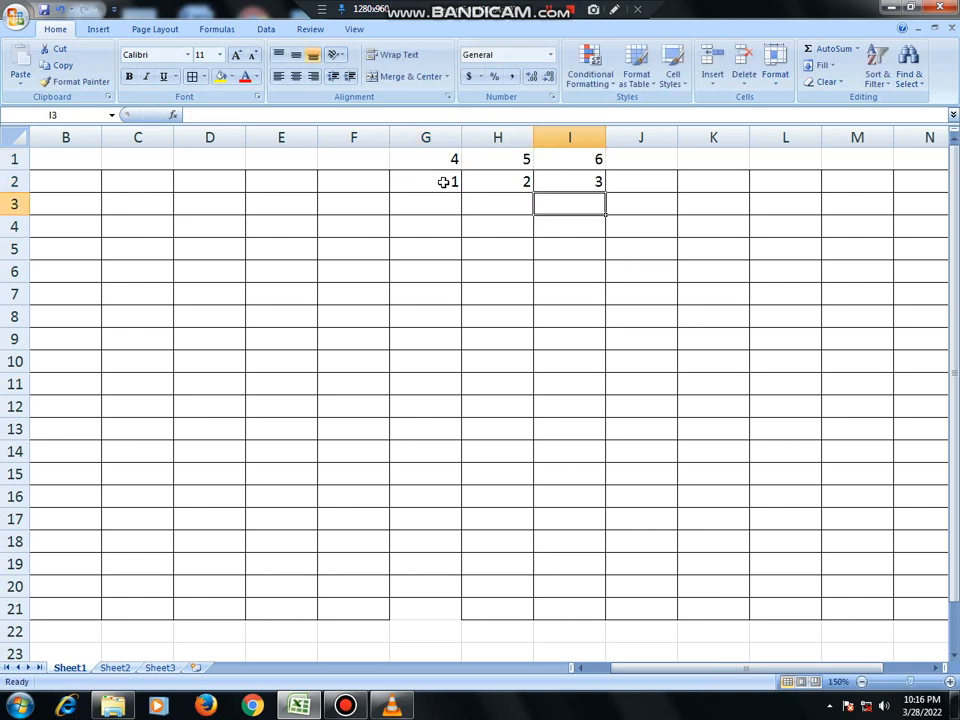
{"action": "key", "text": "Left"}
{"action": "key", "text": "Left"}
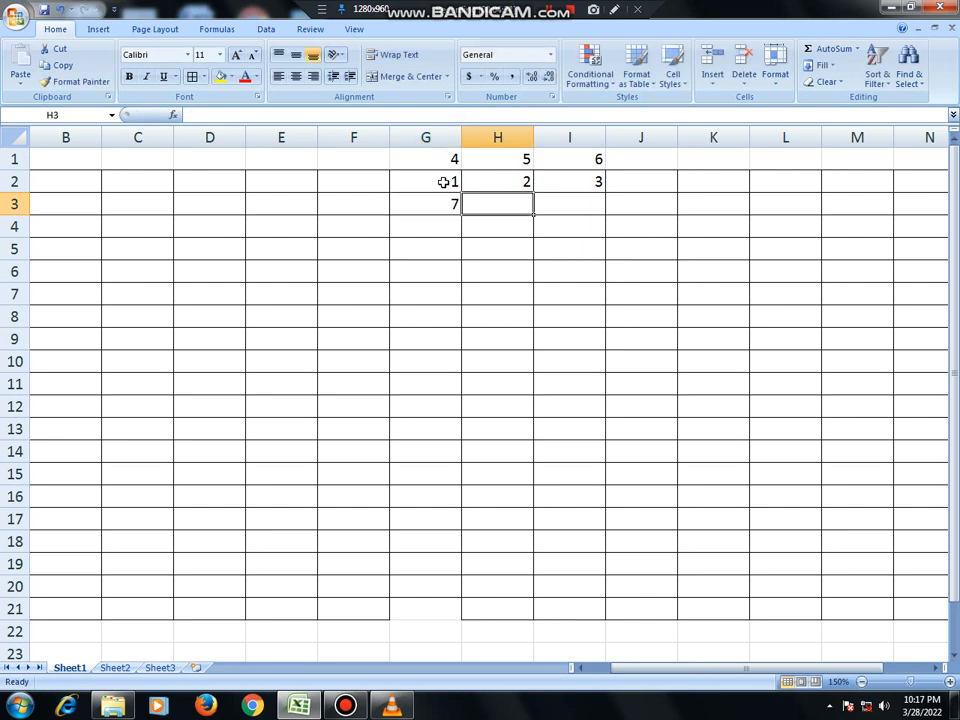
{"action": "type", "text": "8"}
{"action": "key", "text": "Tab"}
{"action": "type", "text": "9"}
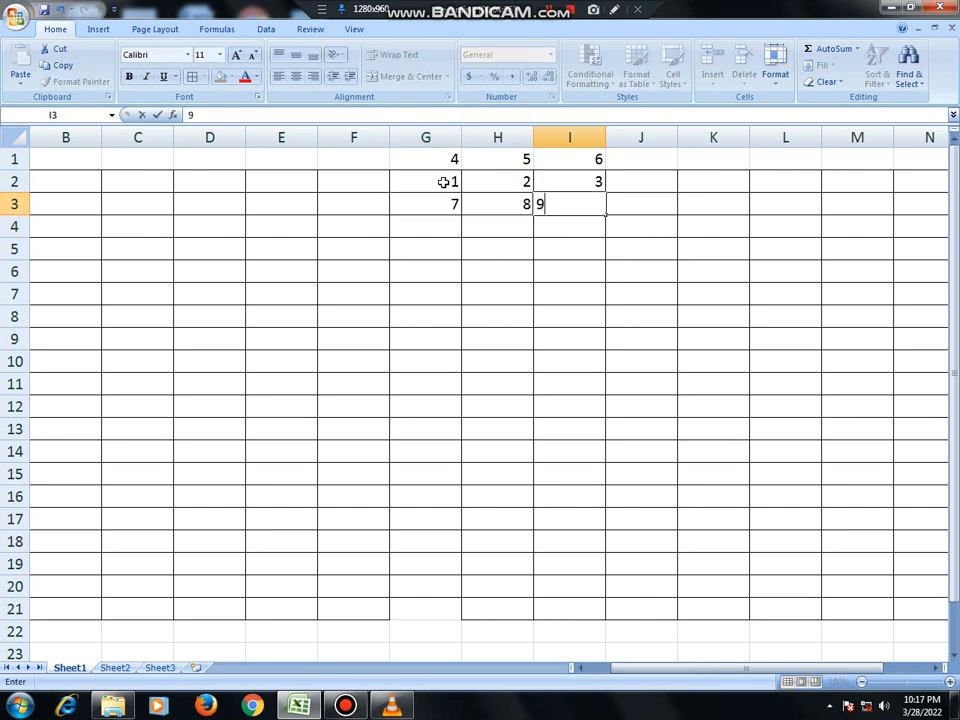
{"action": "left_click", "coordinate": [473, 230]}
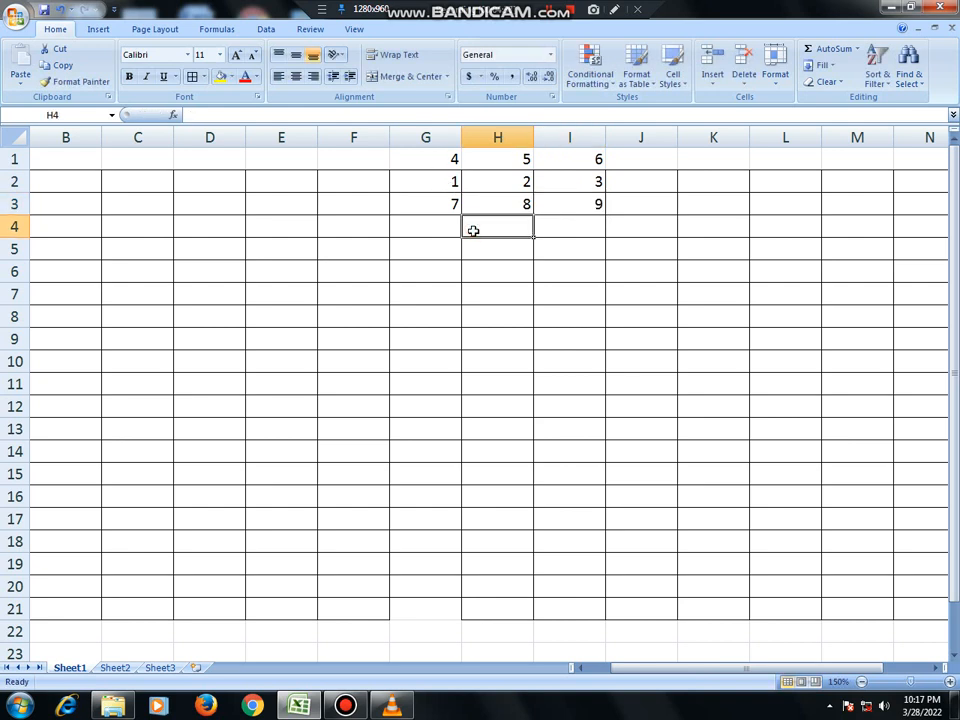
Center the numbers in the range G1:I3 horizontally
{"action": "left_click_drag", "start_coordinate": [445, 155], "coordinate": [598, 206]}
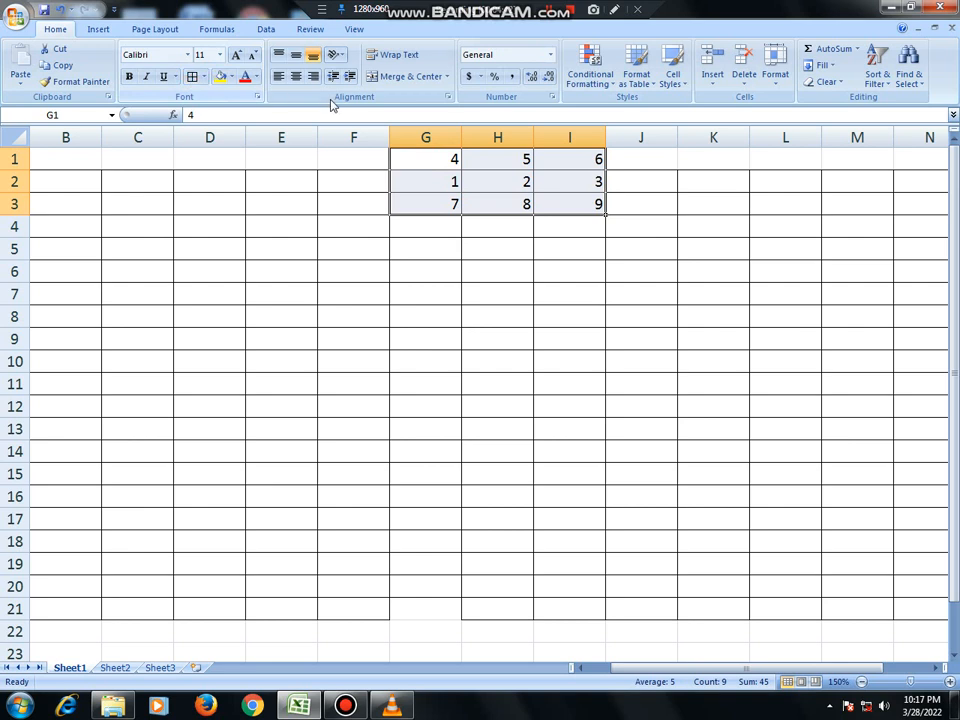
{"action": "left_click", "coordinate": [296, 78]}
{"action": "left_click", "coordinate": [523, 285]}
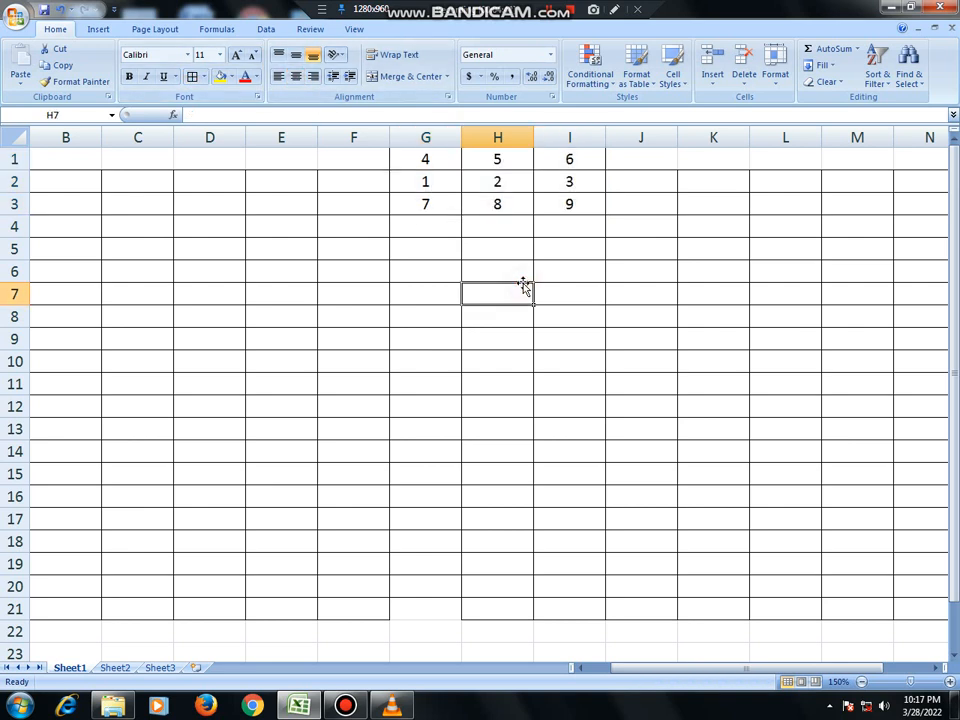
Delete cell G2 with the Shift cells up option and undo the deletion
{"action": "left_click", "coordinate": [444, 174]}
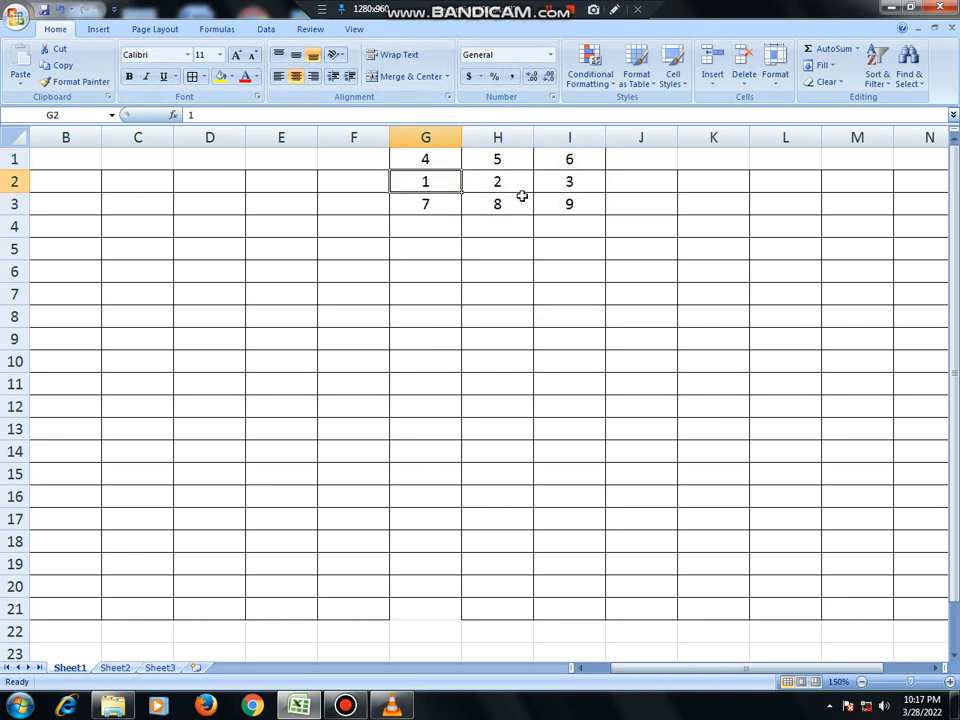
{"action": "left_click", "coordinate": [744, 88]}
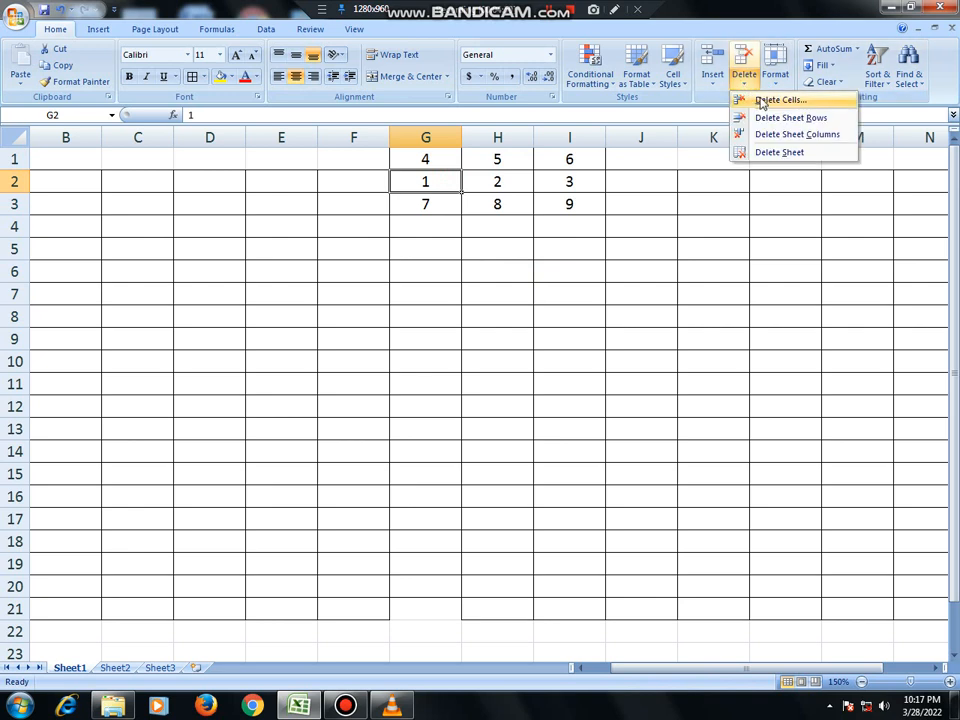
{"action": "left_click", "coordinate": [763, 101]}
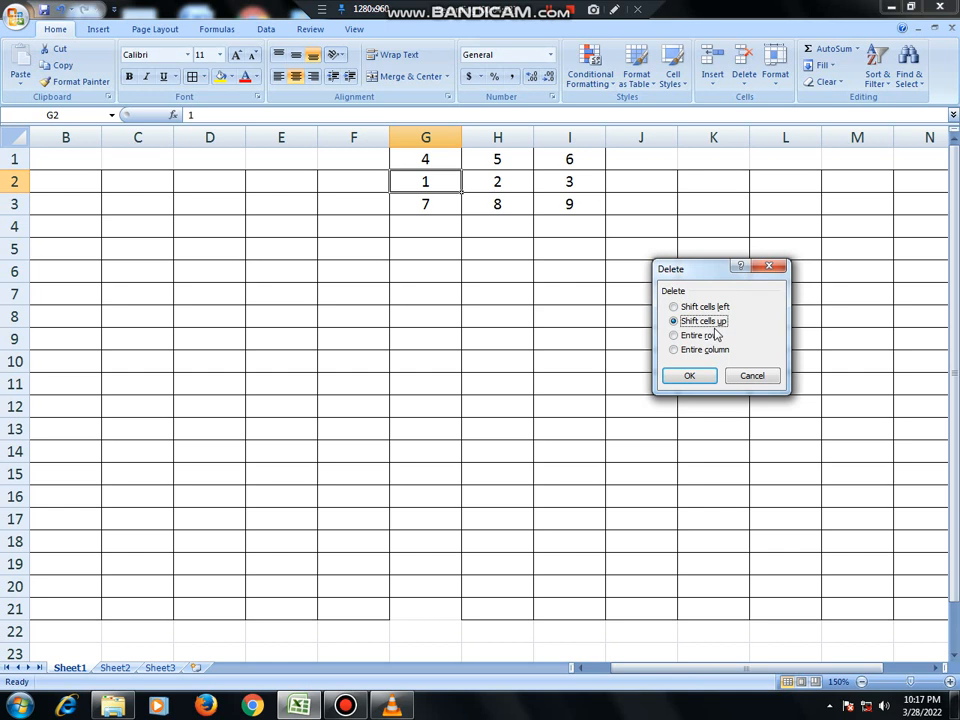
{"action": "left_click", "coordinate": [686, 377]}
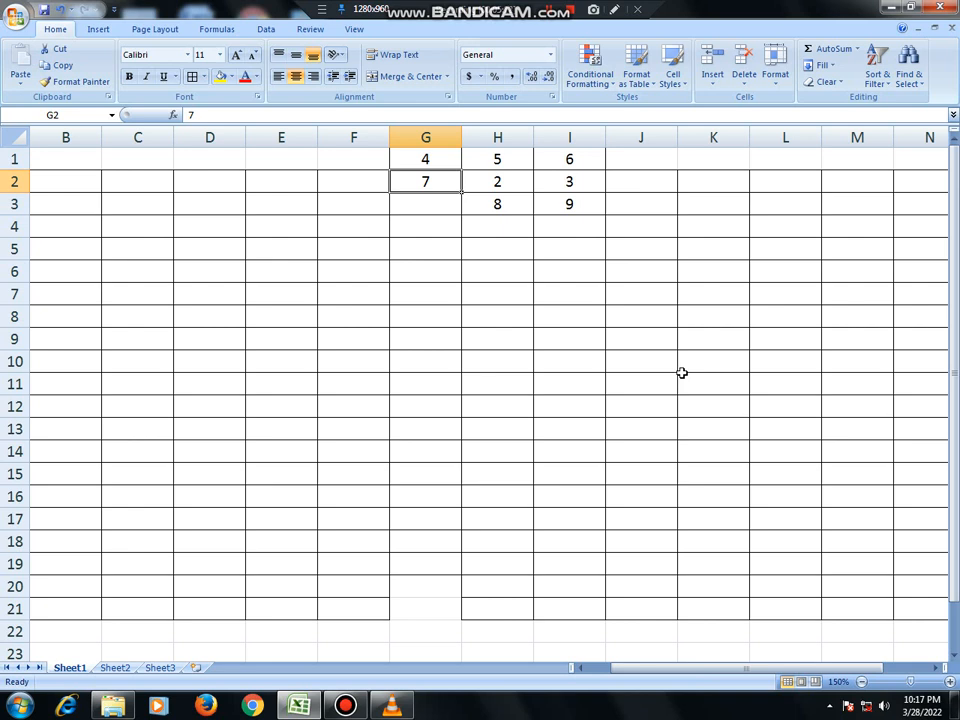
{"action": "key", "text": "ctrl+z"}
Delete cell G2 with the Shift cells left option and undo the deletion
{"action": "left_click", "coordinate": [746, 80]}
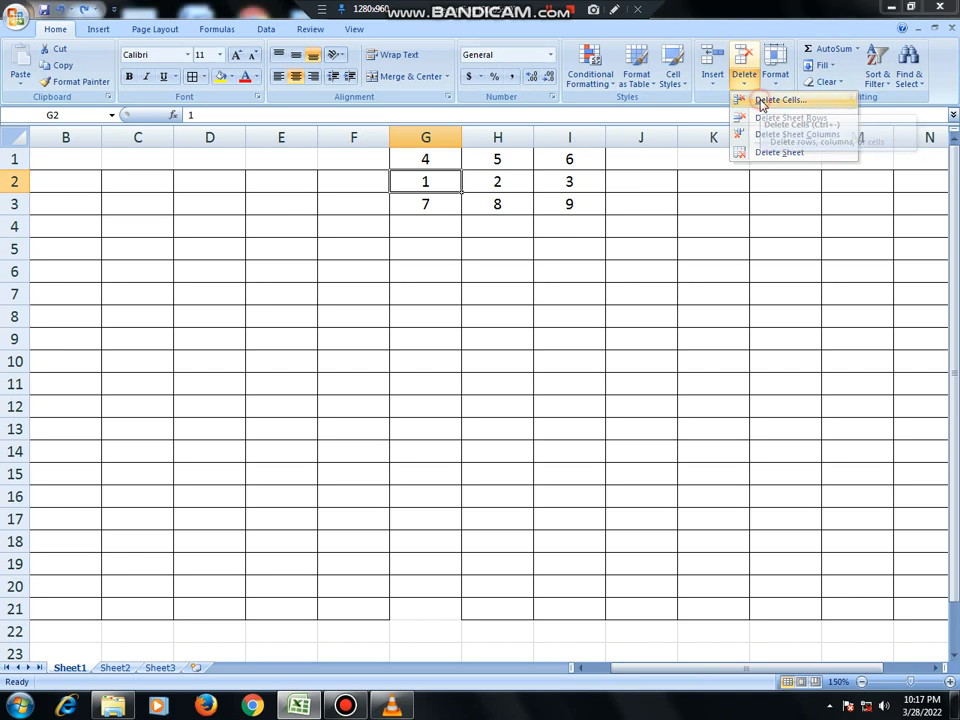
{"action": "left_click", "coordinate": [763, 102]}
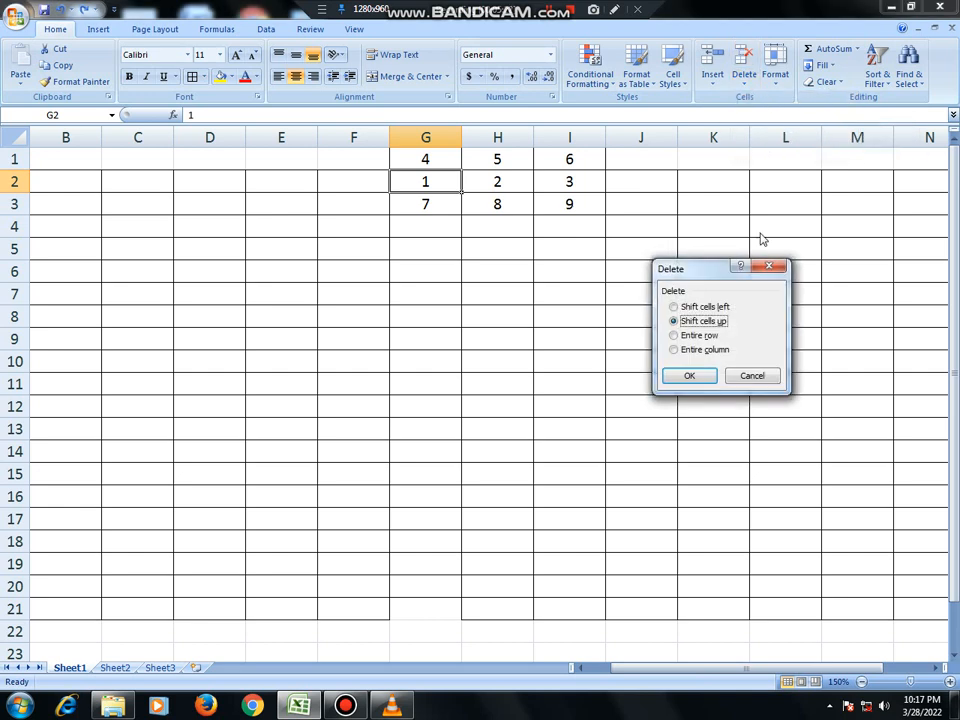
{"action": "left_click", "coordinate": [675, 309]}
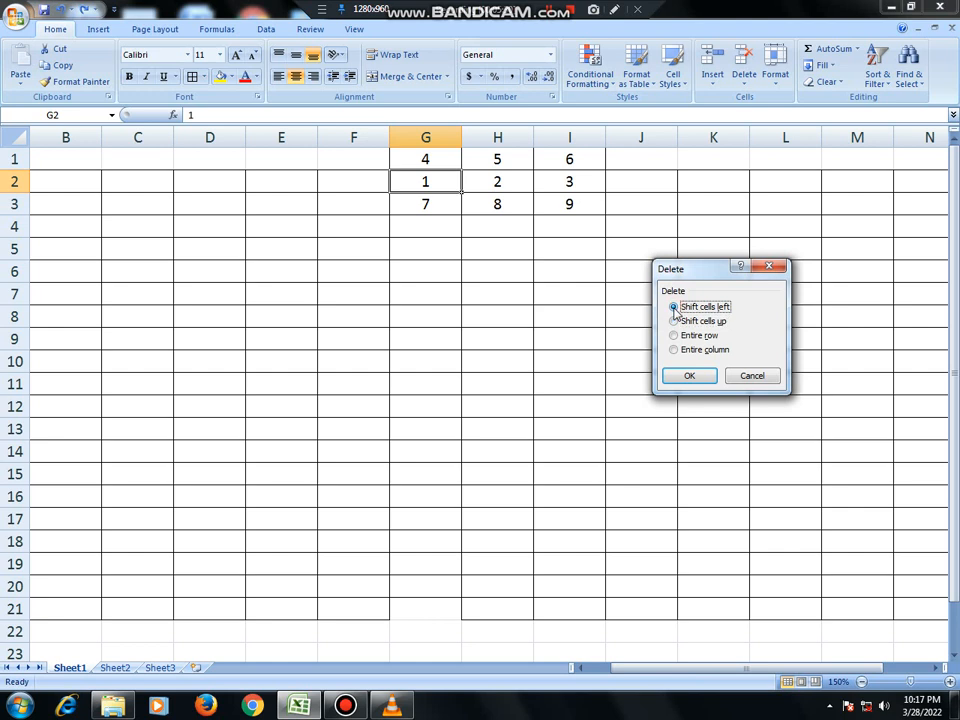
{"action": "left_click", "coordinate": [690, 376]}
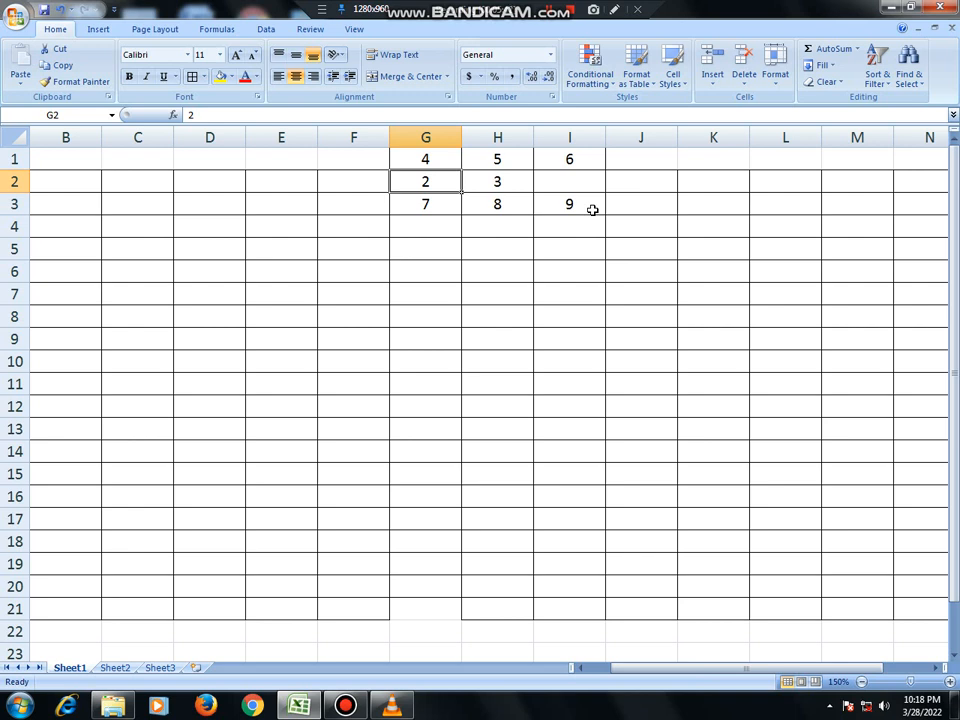
{"action": "left_click", "coordinate": [580, 182]}
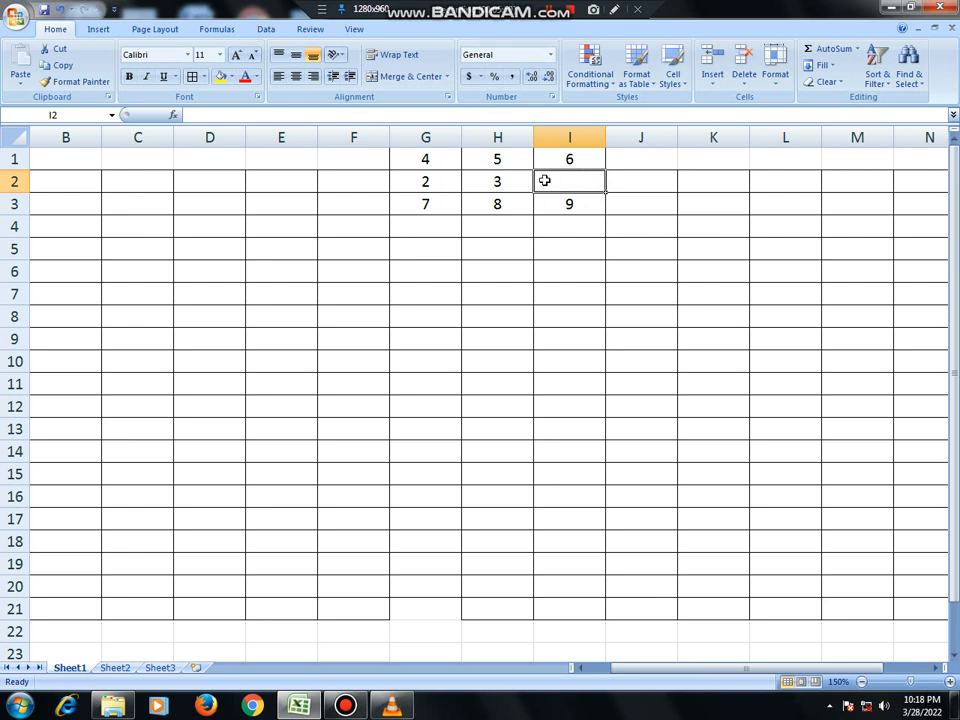
{"action": "key", "text": "ctrl+z"}
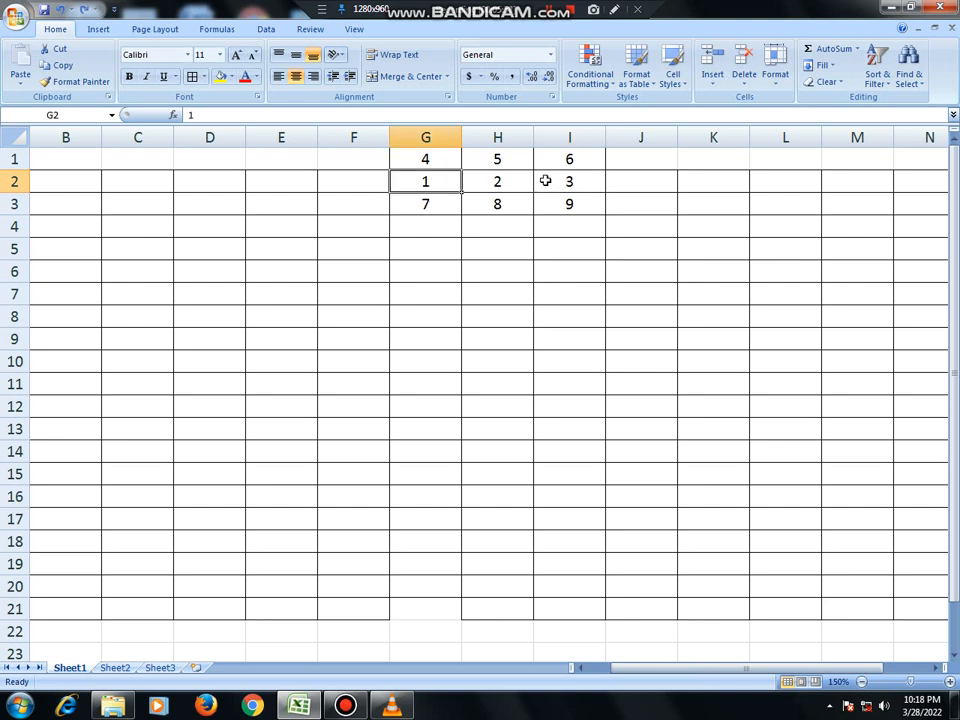
{"action": "left_click", "coordinate": [754, 86]}
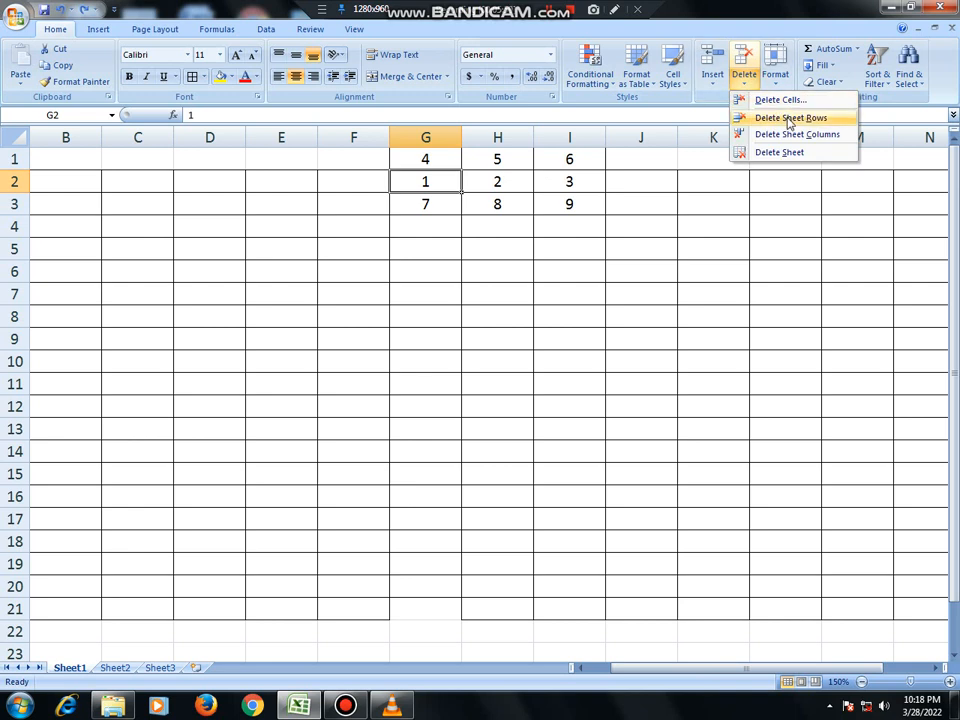
{"action": "left_click", "coordinate": [791, 101]}
{"action": "left_click", "coordinate": [694, 336]}
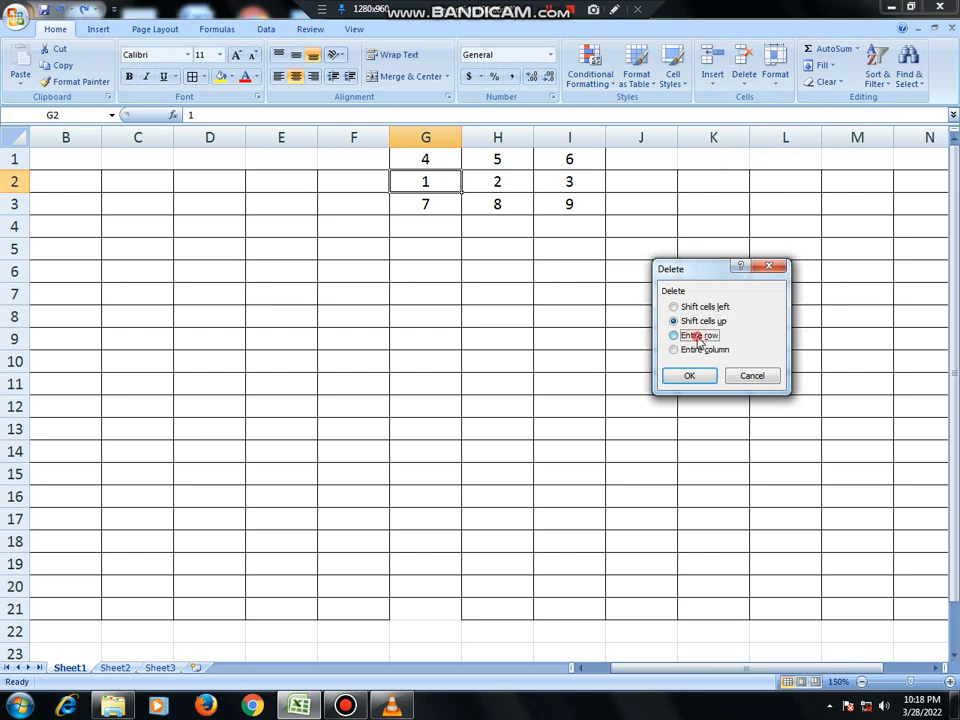
{"action": "left_click", "coordinate": [701, 351]}
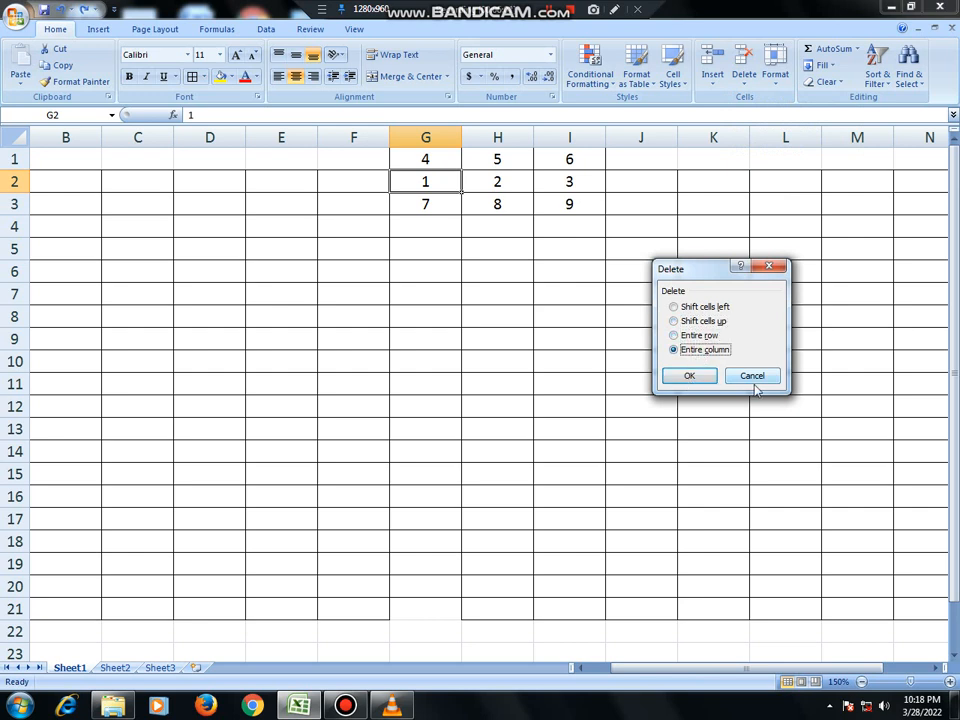
{"action": "left_click", "coordinate": [754, 378]}
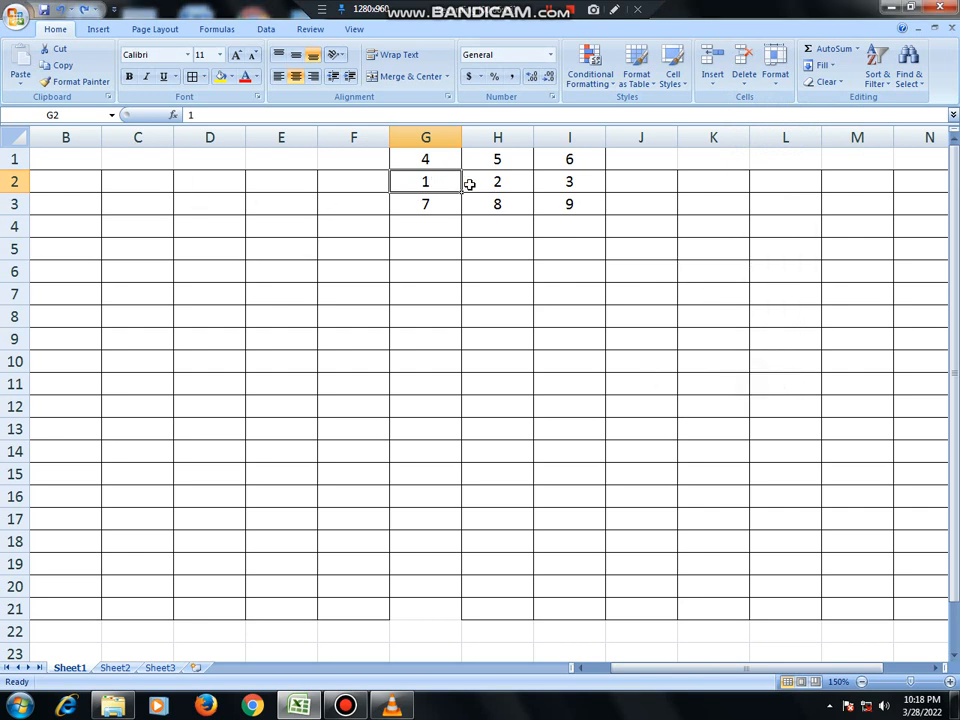
{"action": "left_click", "coordinate": [519, 181]}
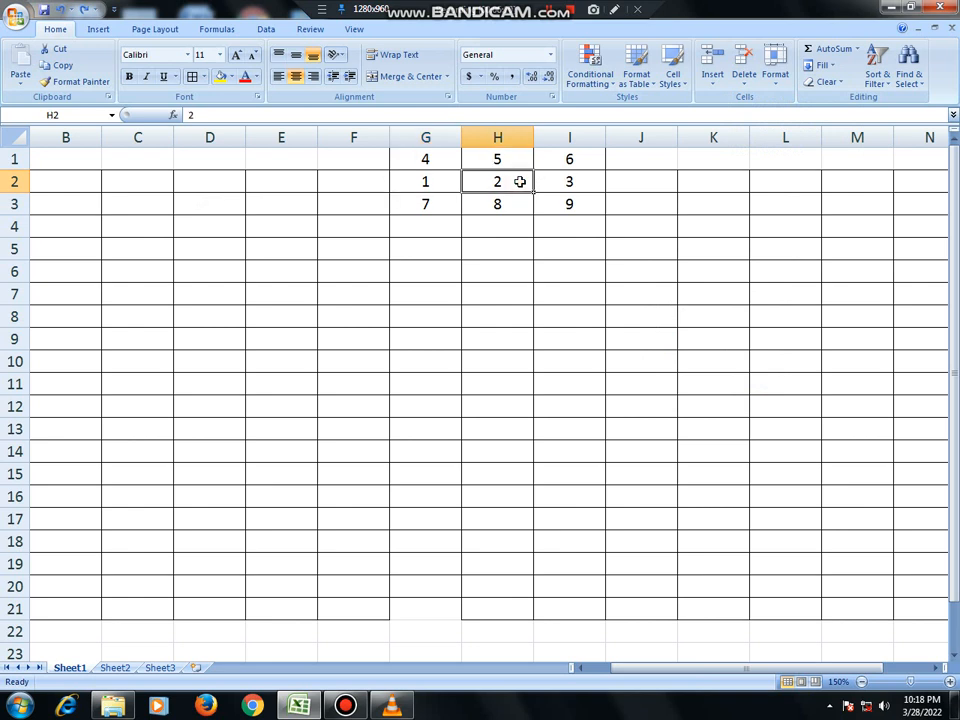
{"action": "left_click", "coordinate": [16, 181]}
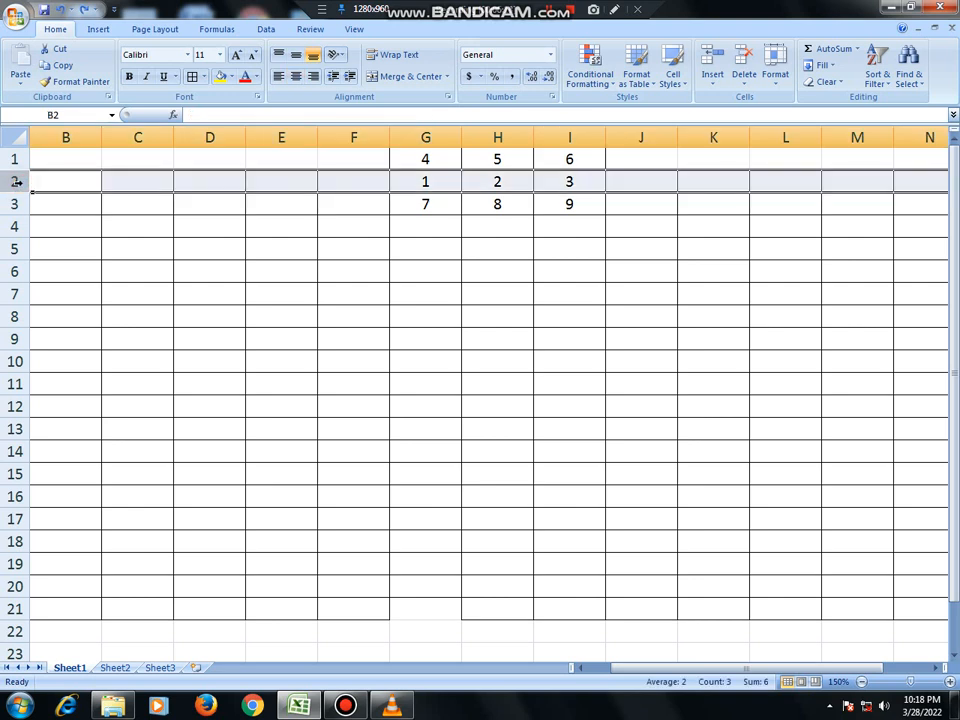
{"action": "left_click", "coordinate": [343, 139]}
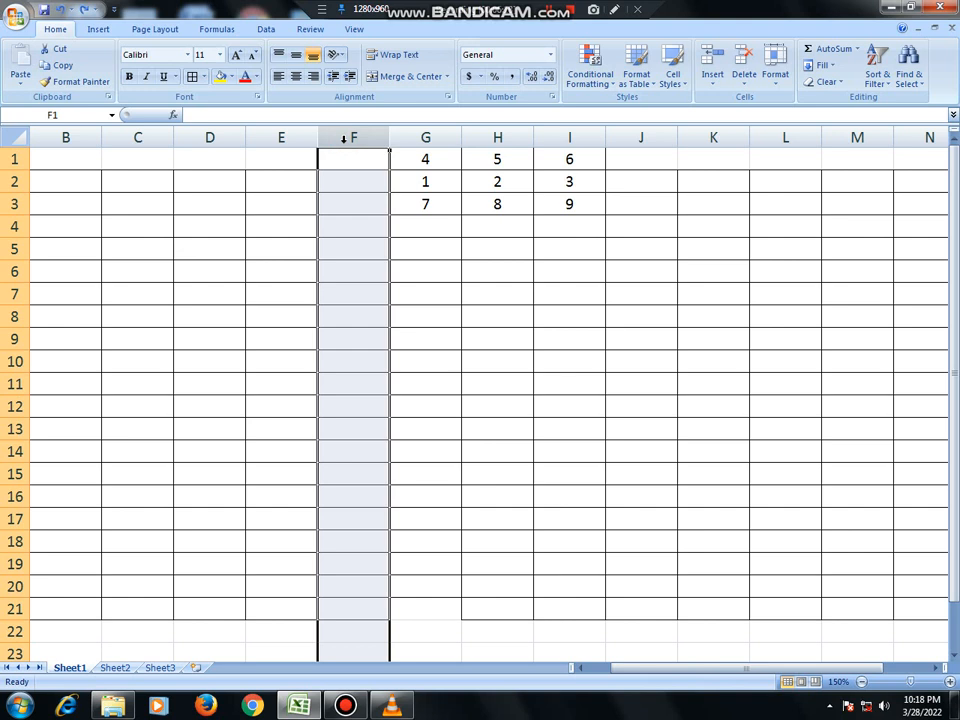
{"action": "left_click", "coordinate": [452, 179]}
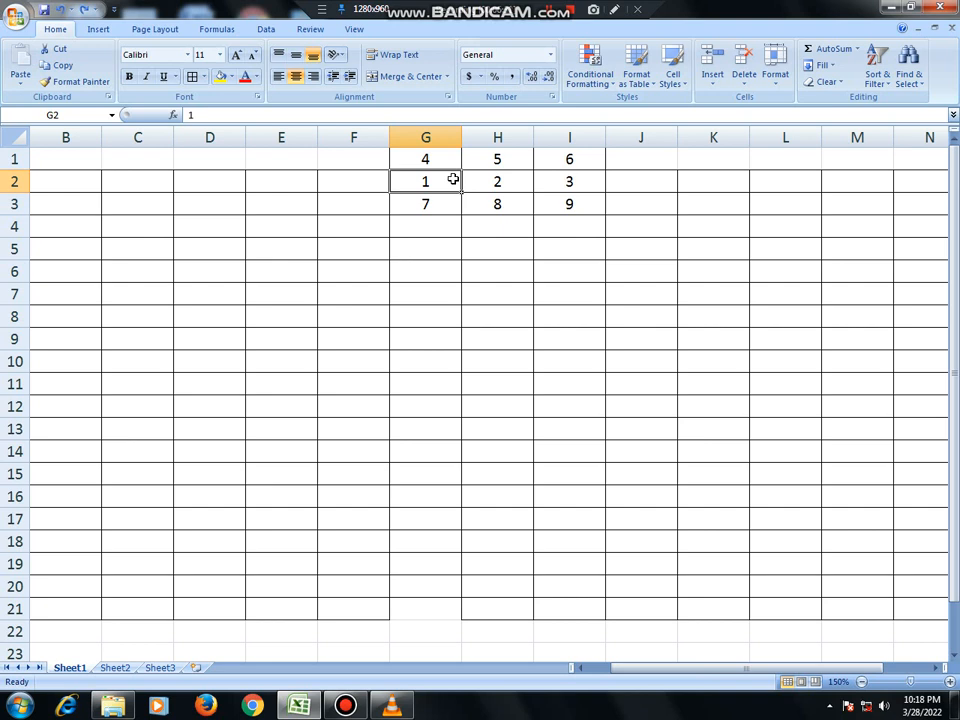
{"action": "double_click", "coordinate": [453, 180]}
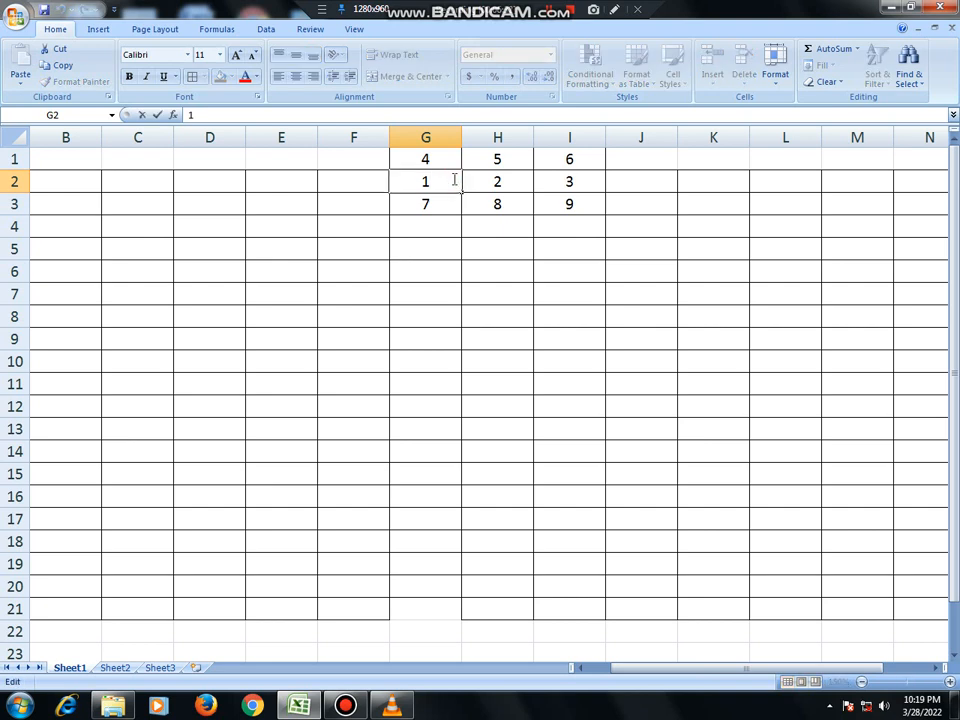
{"action": "left_click", "coordinate": [451, 207]}
Delete the row containing cell G2 using the Entire row option of Delete Cells, and undo the deletion
{"action": "left_click", "coordinate": [426, 185]}
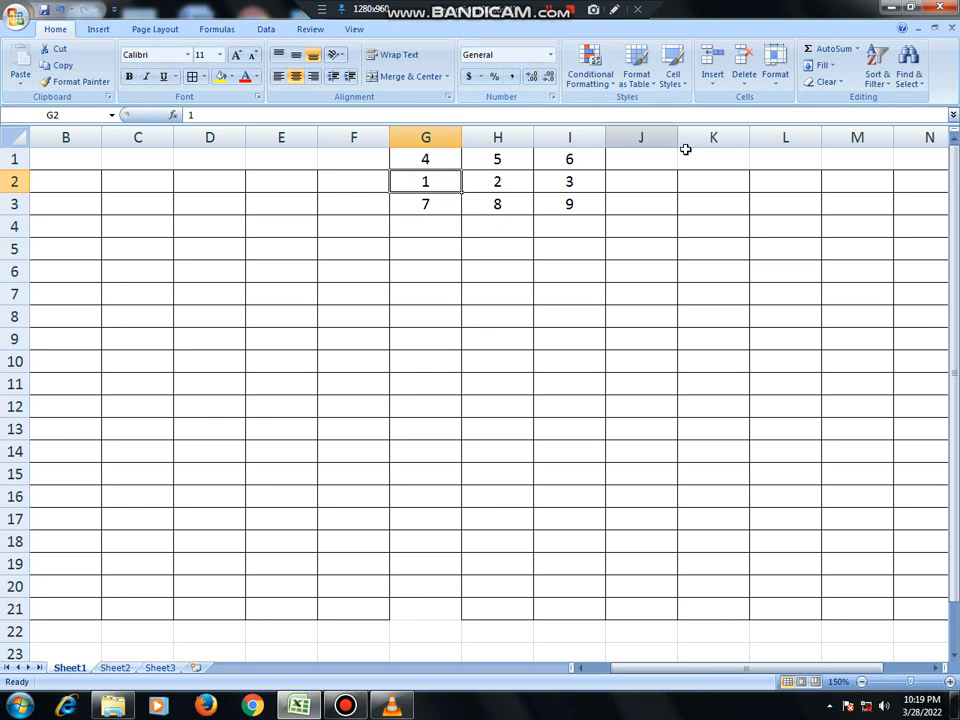
{"action": "left_click", "coordinate": [745, 86]}
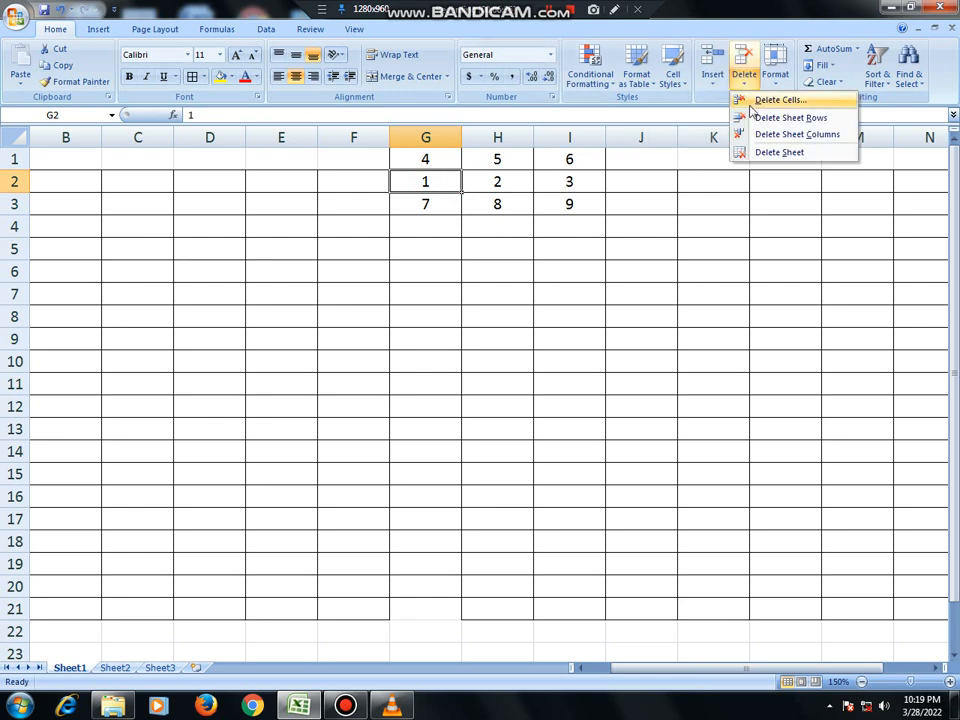
{"action": "left_click", "coordinate": [751, 106]}
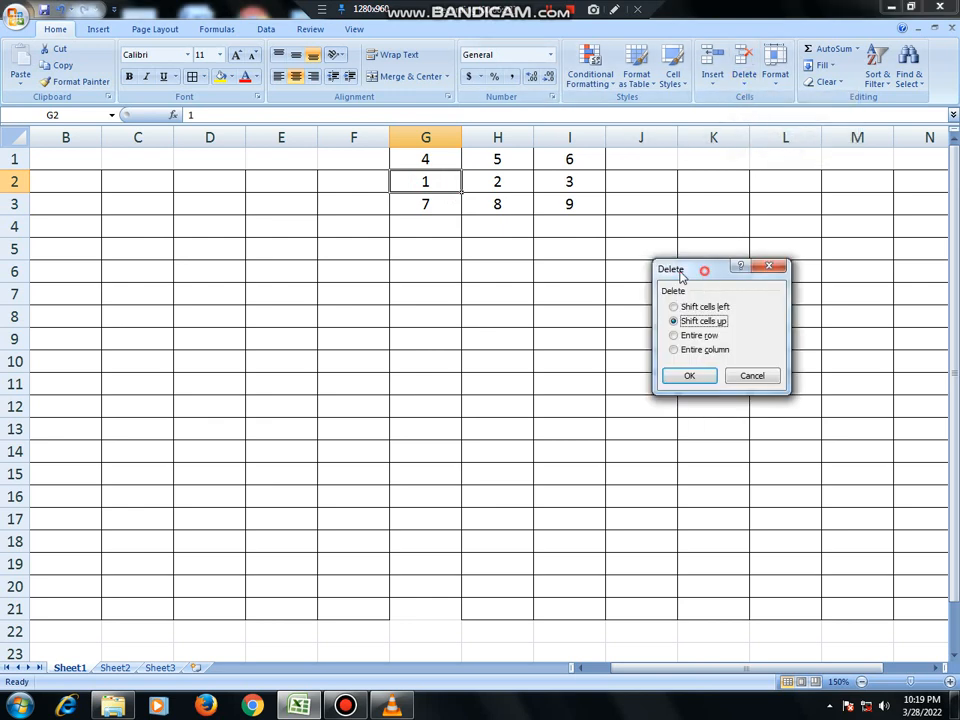
{"action": "left_click_drag", "start_coordinate": [681, 273], "coordinate": [616, 296]}
{"action": "left_click", "coordinate": [632, 355]}
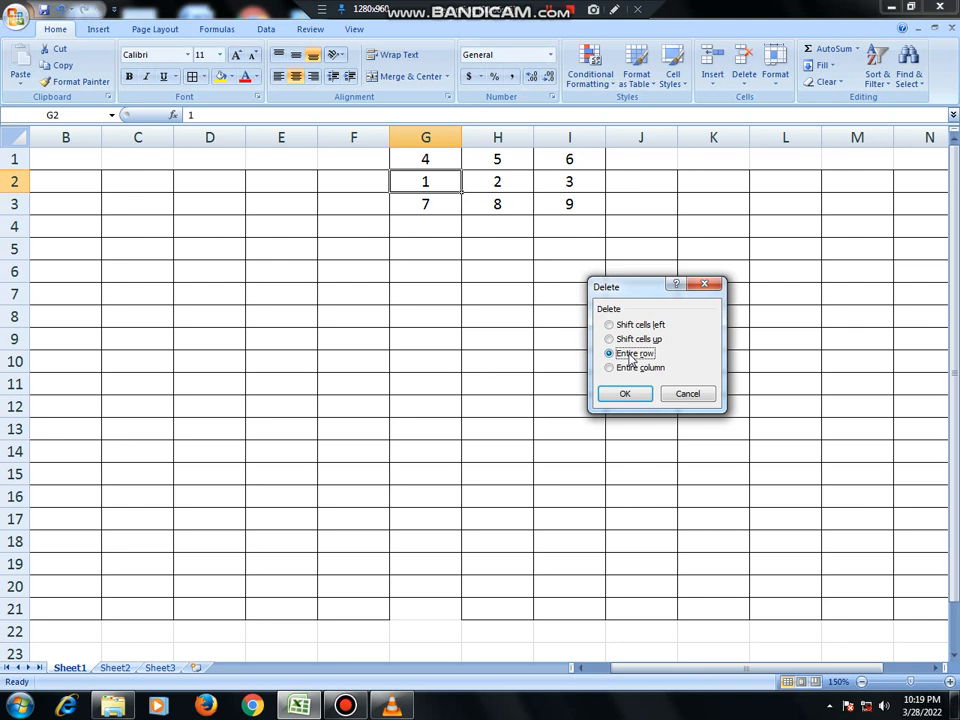
{"action": "left_click", "coordinate": [625, 394]}
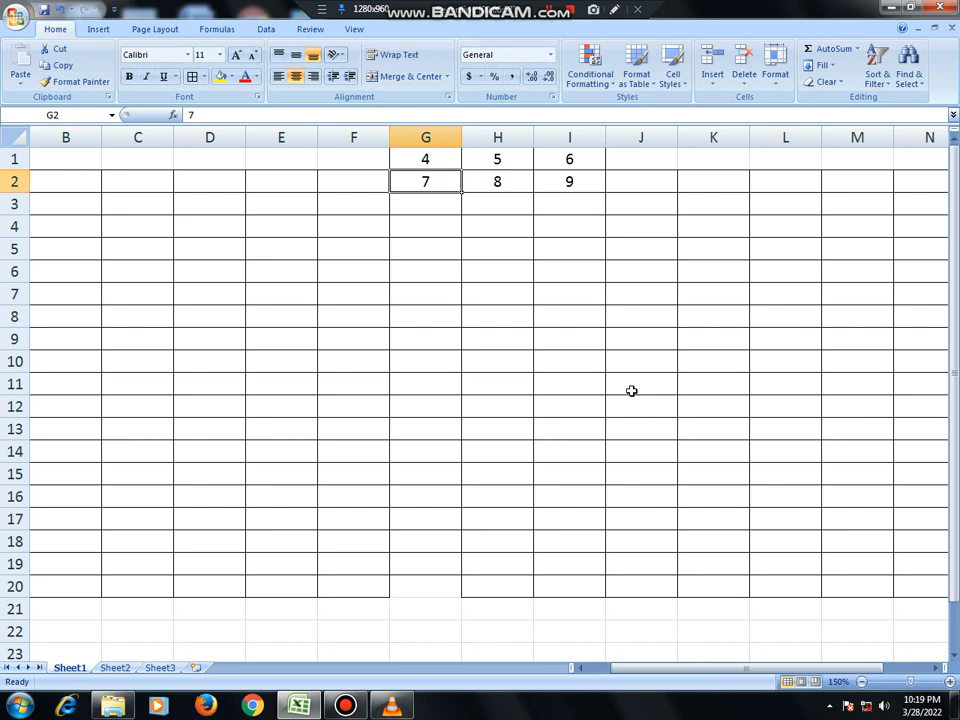
{"action": "key", "text": "ctrl+z"}
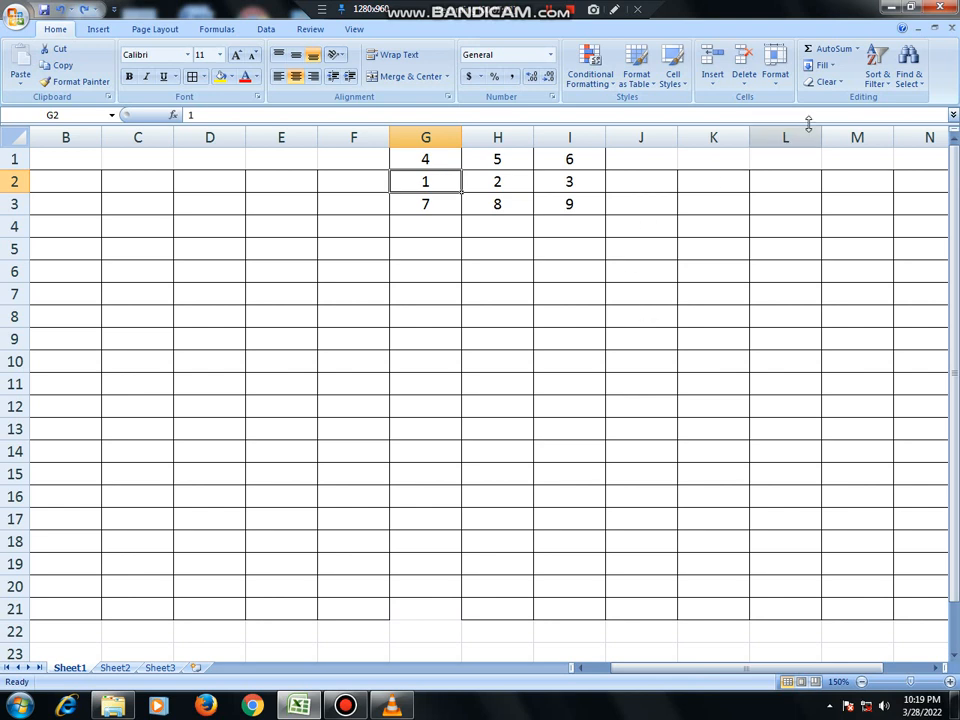
Delete the column containing cell G2 using the Entire column option of Delete Cells, and undo the deletion
{"action": "left_click", "coordinate": [747, 85]}
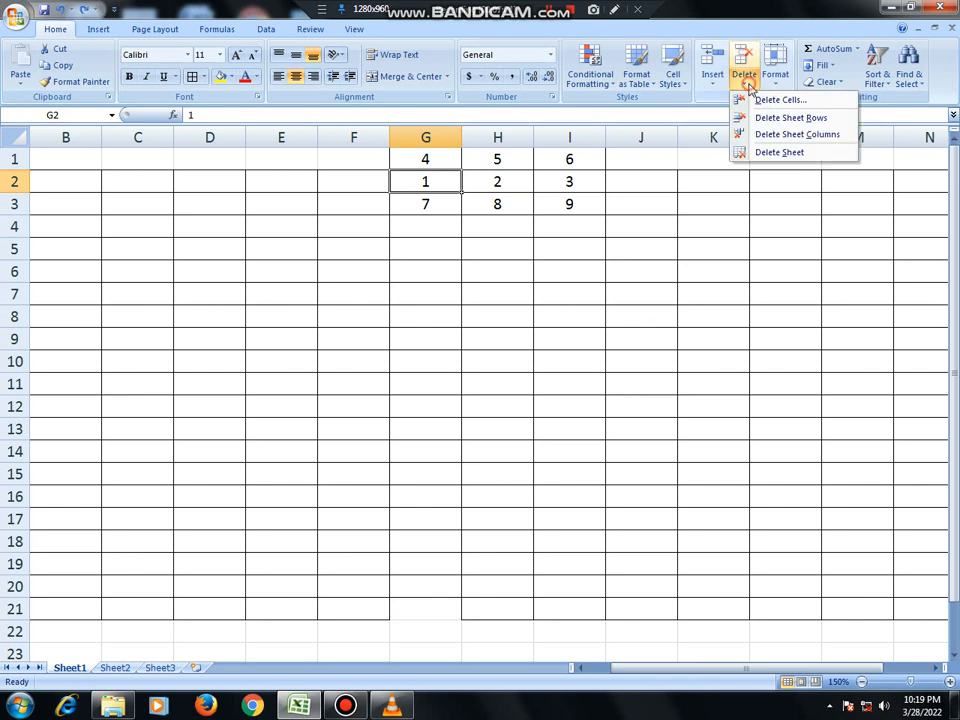
{"action": "left_click", "coordinate": [796, 100]}
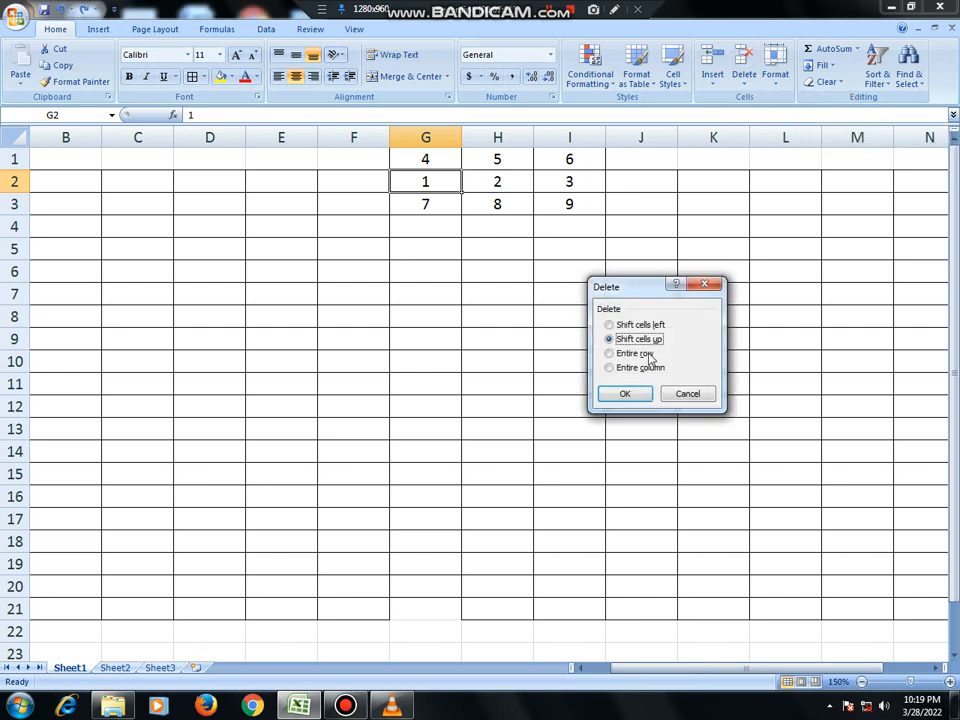
{"action": "left_click", "coordinate": [622, 369]}
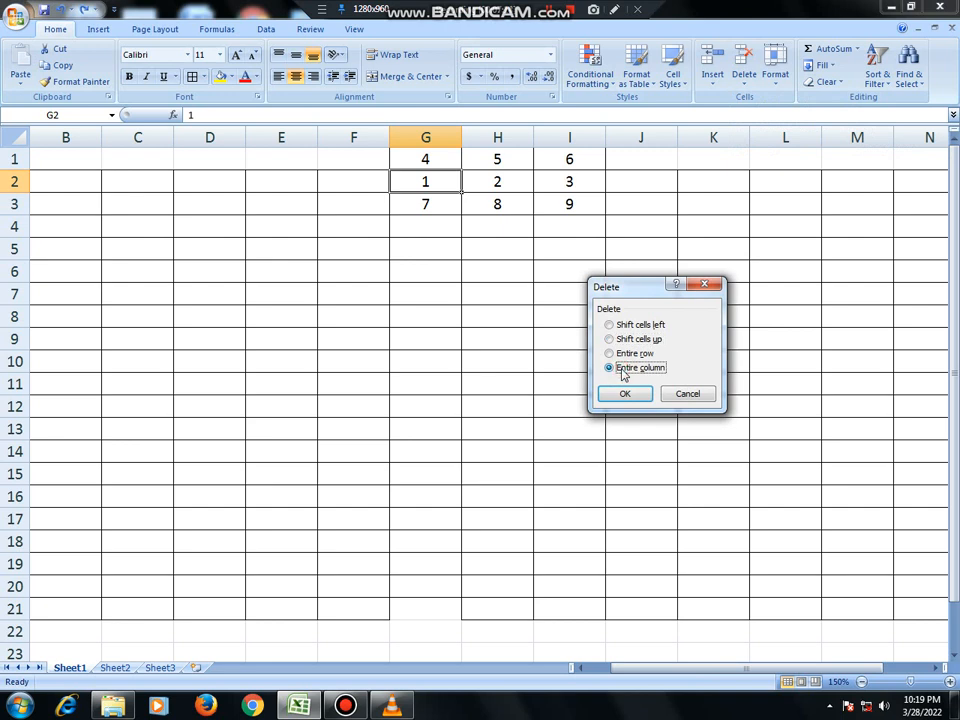
{"action": "left_click_drag", "start_coordinate": [649, 281], "coordinate": [827, 252]}
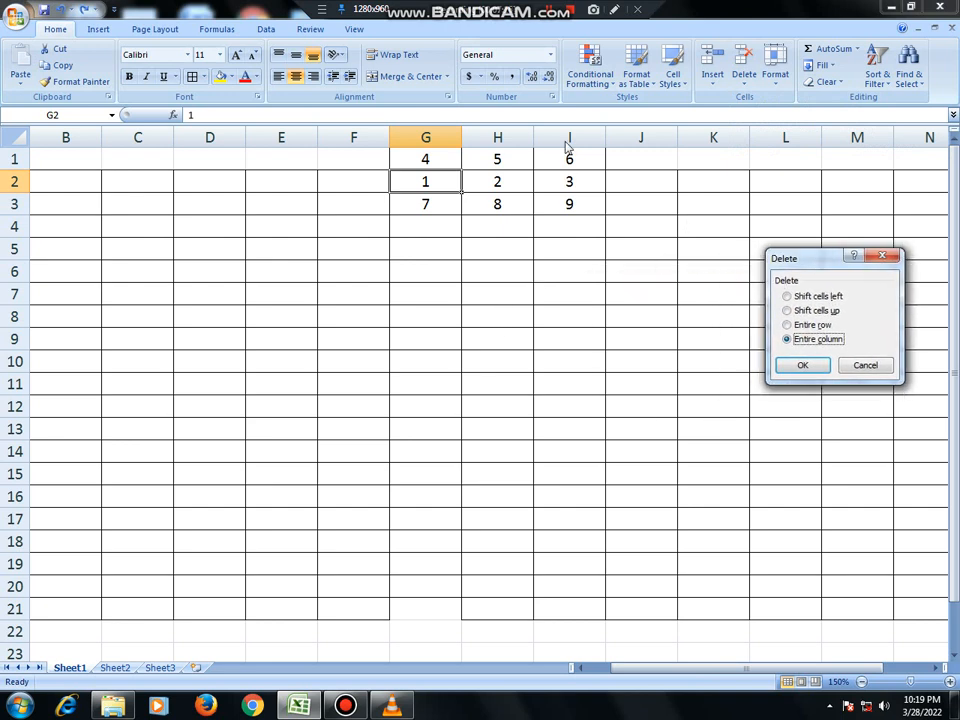
{"action": "left_click", "coordinate": [614, 9]}
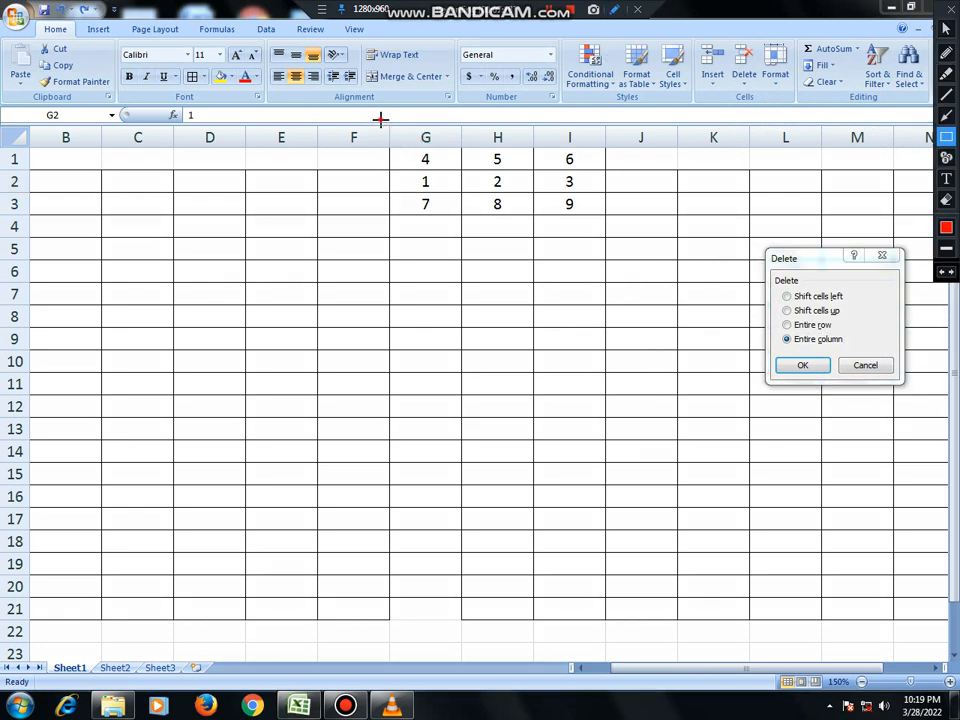
{"action": "mouse_move", "coordinate": [380, 119]}
{"action": "left_mouse_down"}
{"action": "mouse_move", "coordinate": [459, 375]}
{"action": "mouse_move", "coordinate": [499, 596]}
{"action": "mouse_move", "coordinate": [476, 634]}
{"action": "left_mouse_up"}
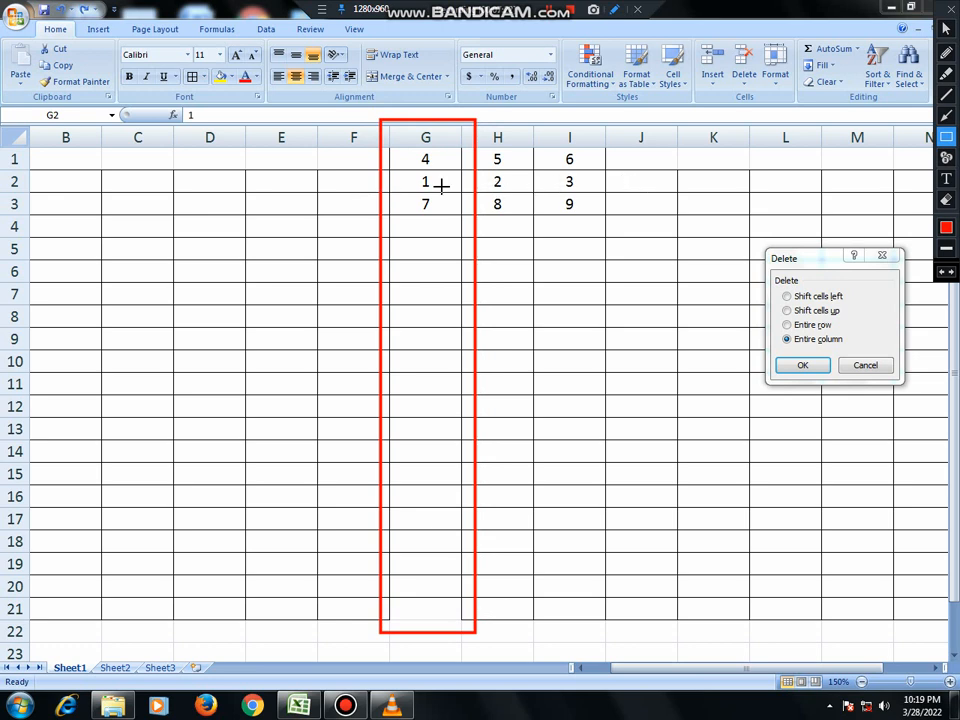
{"action": "mouse_move", "coordinate": [84, 168]}
{"action": "left_mouse_down"}
{"action": "mouse_move", "coordinate": [177, 189]}
{"action": "mouse_move", "coordinate": [669, 208]}
{"action": "mouse_move", "coordinate": [849, 259]}
{"action": "mouse_move", "coordinate": [913, 193]}
{"action": "left_mouse_up"}
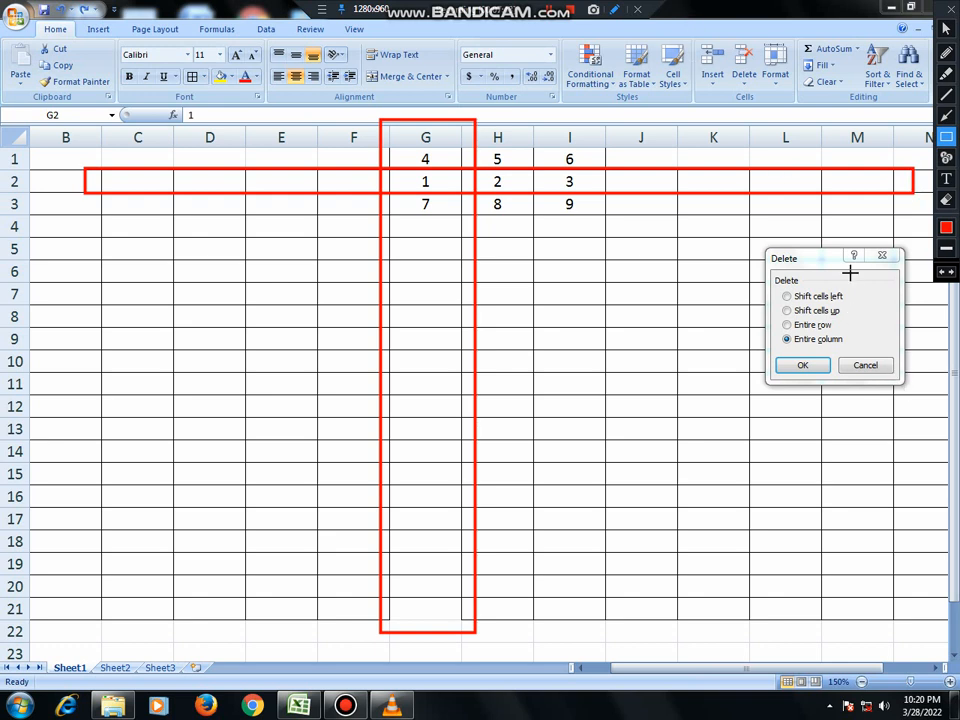
{"action": "left_click", "coordinate": [952, 14]}
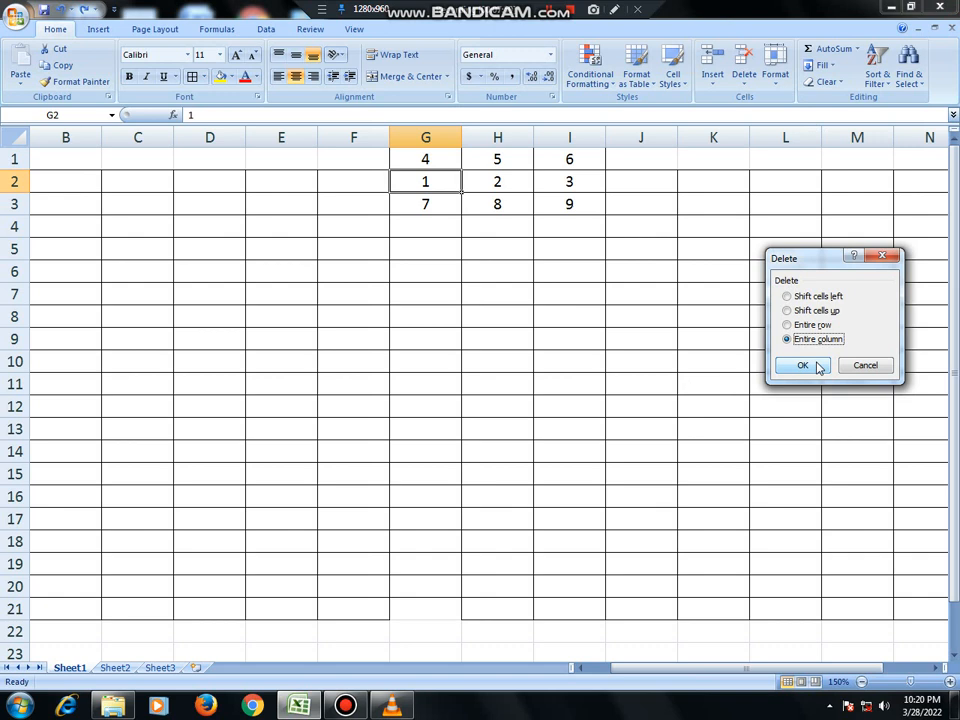
{"action": "left_click", "coordinate": [803, 365]}
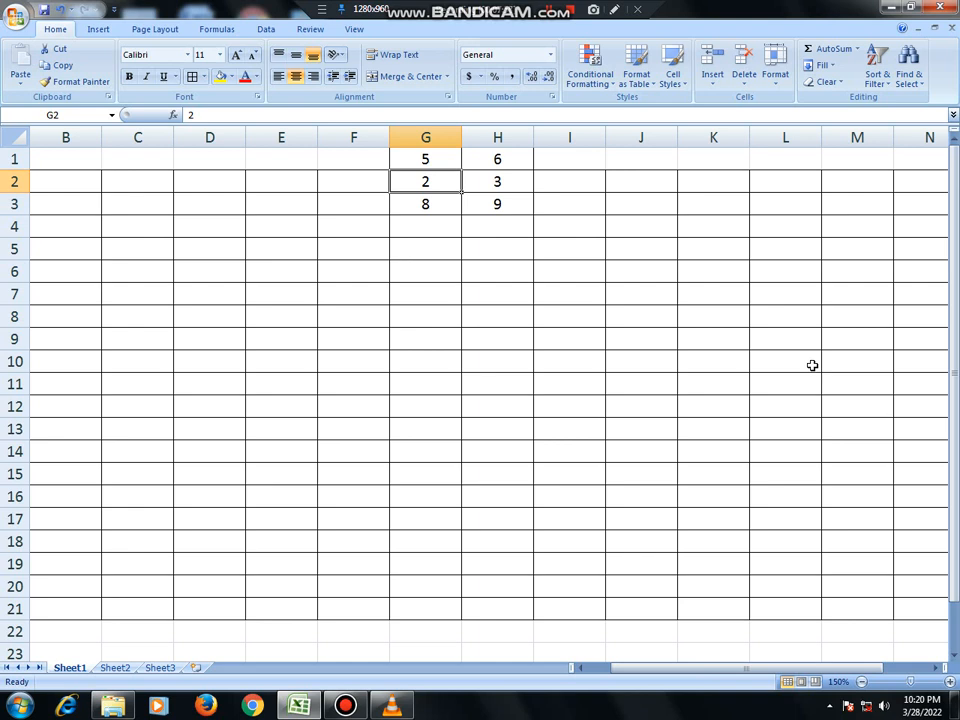
{"action": "key", "text": "ctrl+z"}
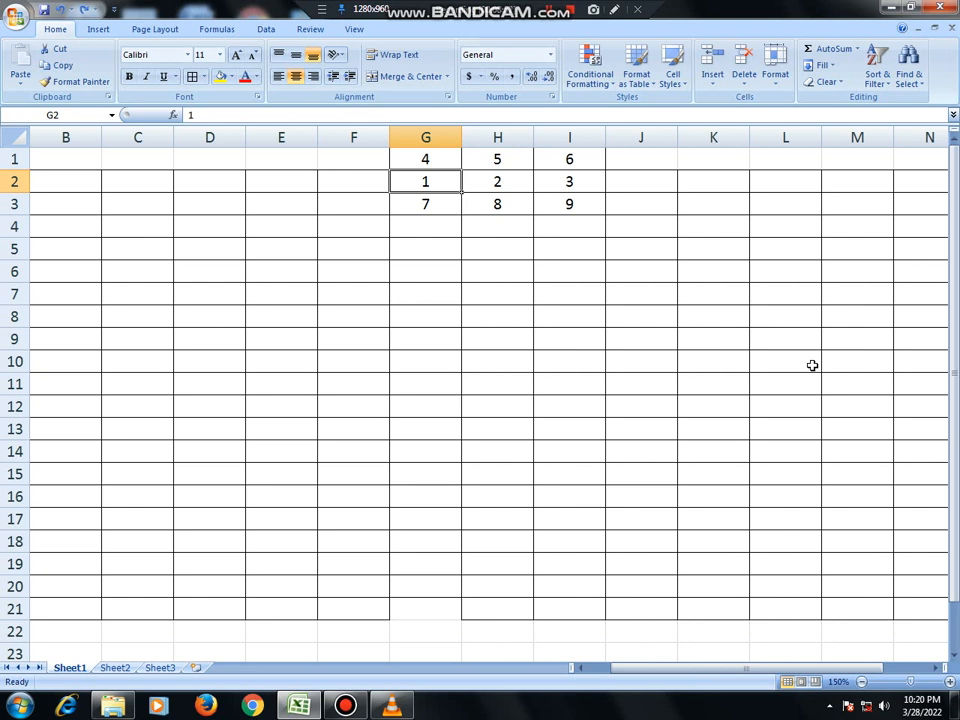
{"action": "left_click", "coordinate": [746, 78]}
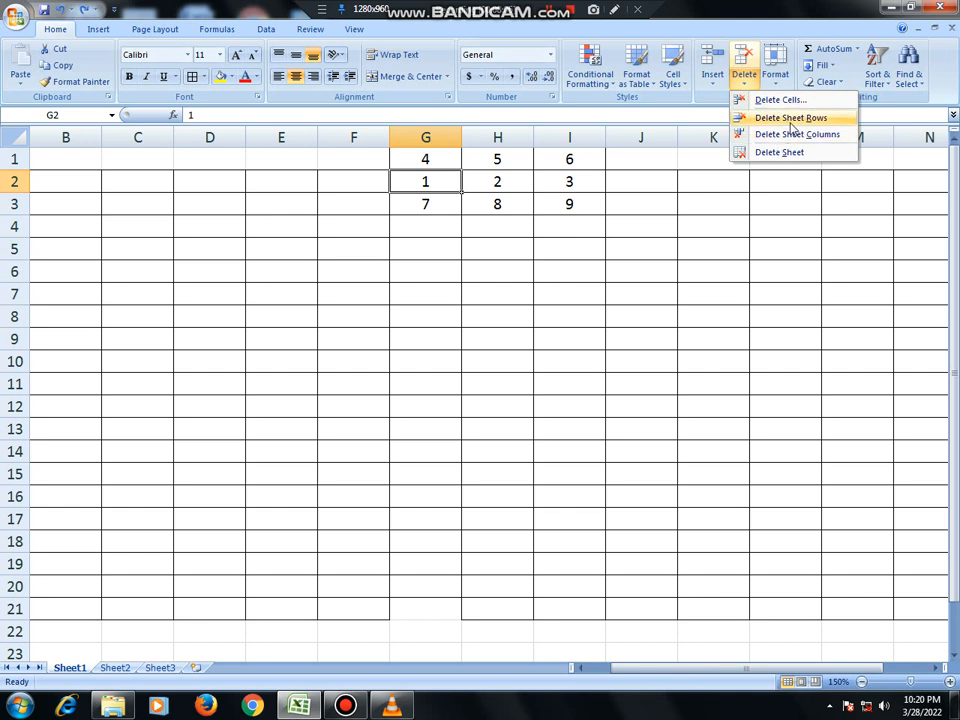
{"action": "left_click", "coordinate": [792, 100]}
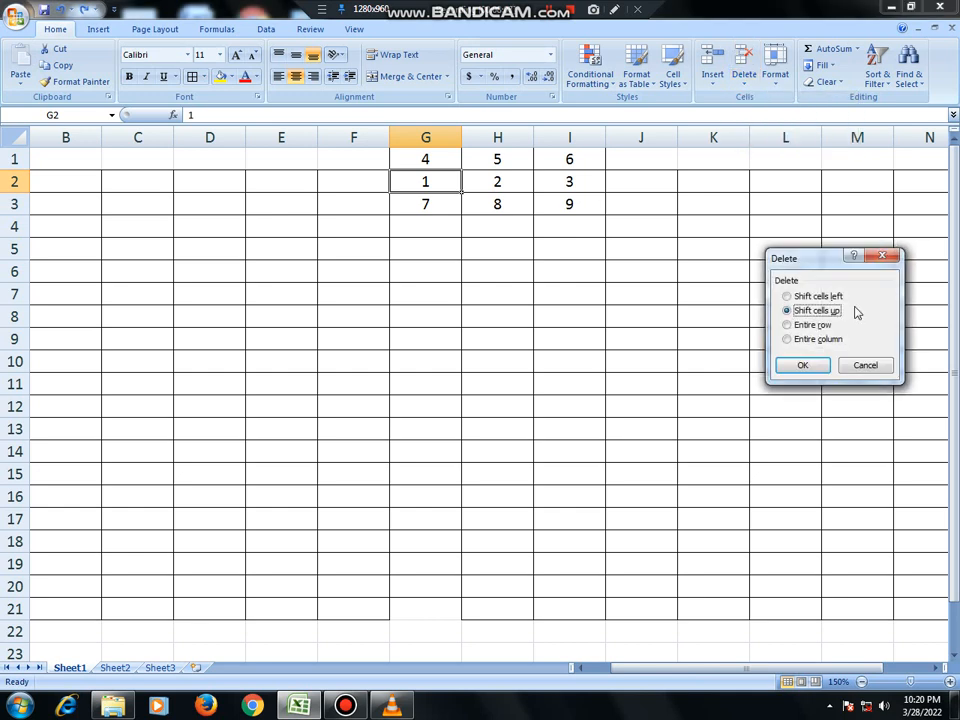
{"action": "left_click_drag", "start_coordinate": [776, 264], "coordinate": [657, 254]}
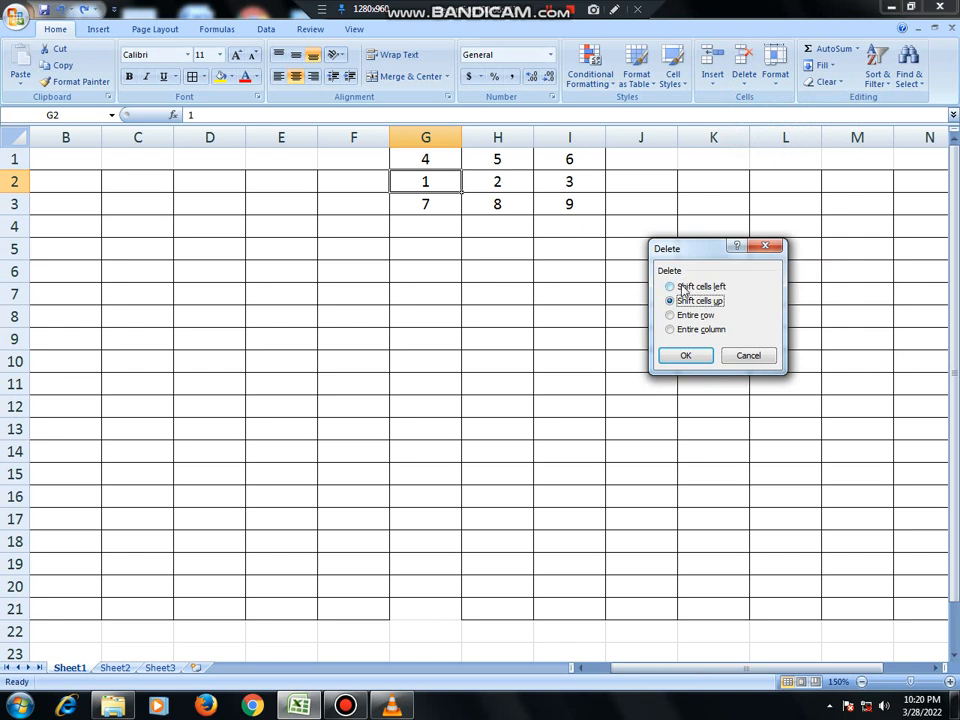
{"action": "left_click", "coordinate": [699, 286]}
{"action": "left_click", "coordinate": [695, 315]}
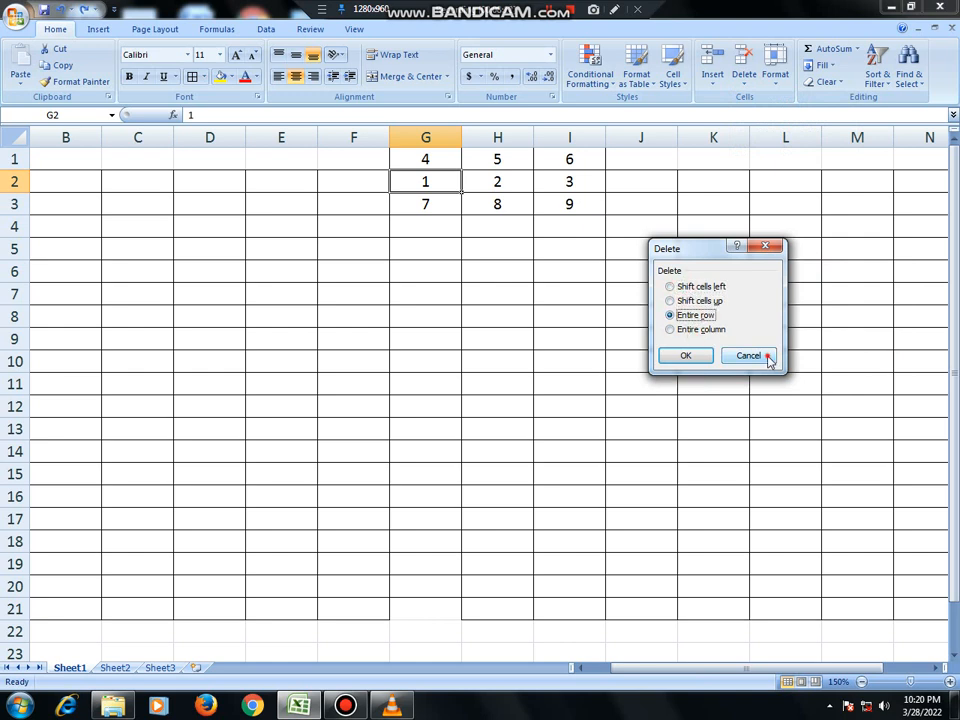
{"action": "left_click", "coordinate": [752, 356]}
Delete the sheet row containing cell G2 twice in succession with Delete Sheet Rows
{"action": "left_click", "coordinate": [742, 86]}
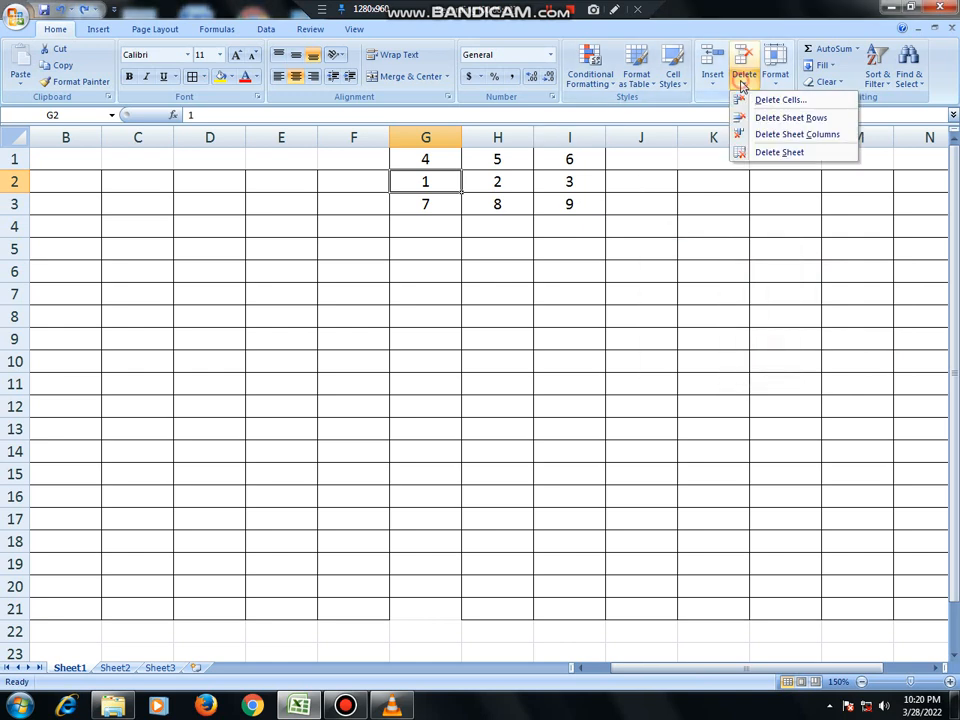
{"action": "left_click", "coordinate": [781, 122]}
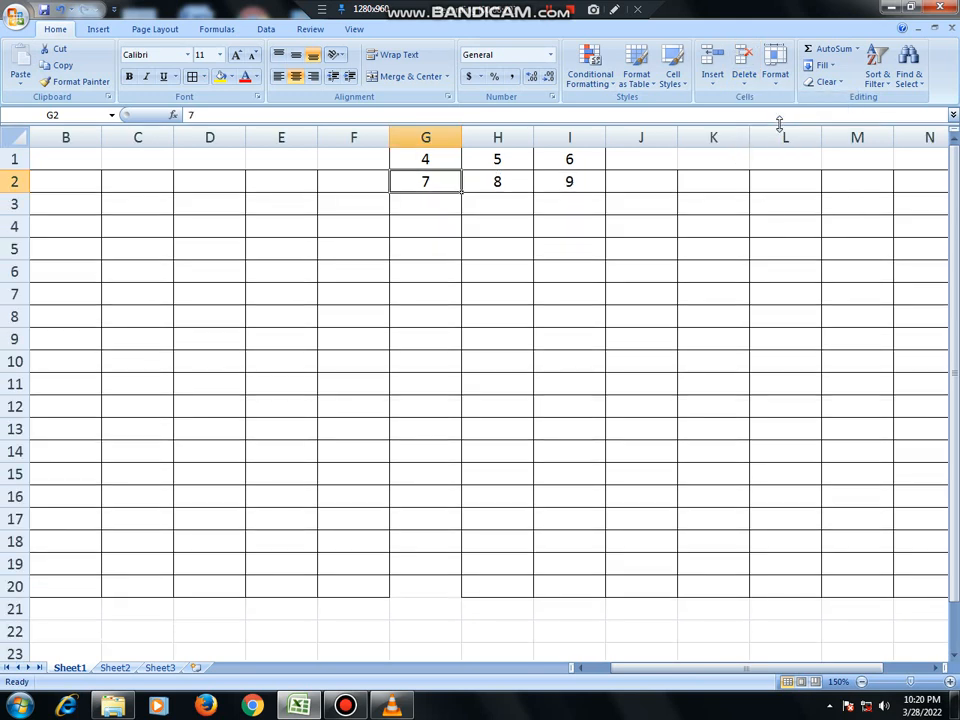
{"action": "left_click", "coordinate": [740, 88]}
{"action": "left_click", "coordinate": [765, 118]}
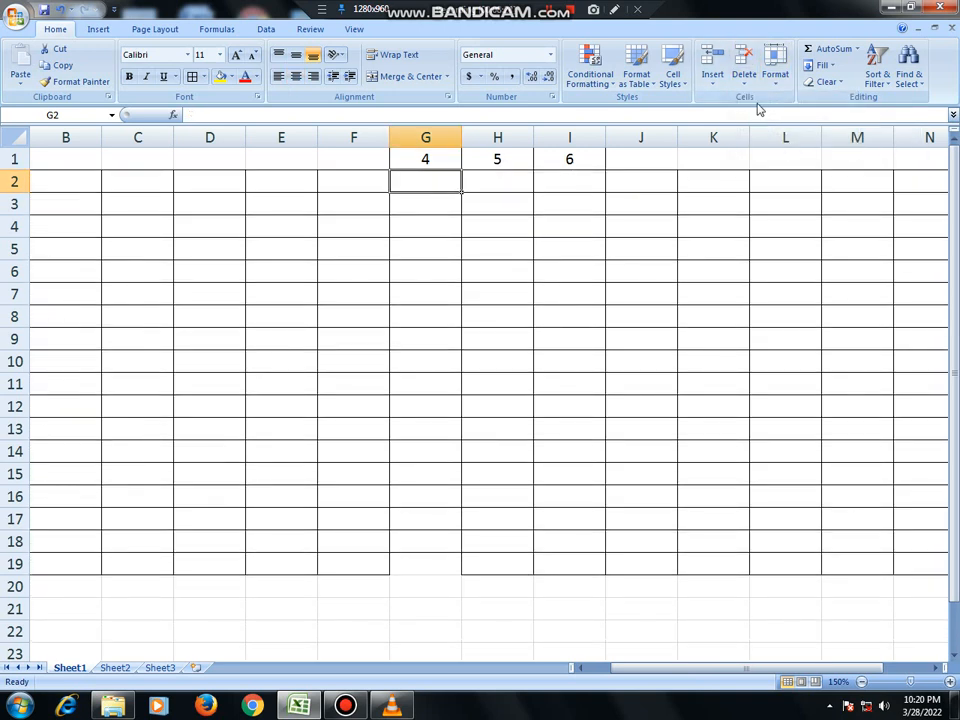
Delete the sheet column containing cell G2 four times in succession with Delete Sheet Columns
{"action": "left_click", "coordinate": [740, 80]}
{"action": "left_click", "coordinate": [748, 131]}
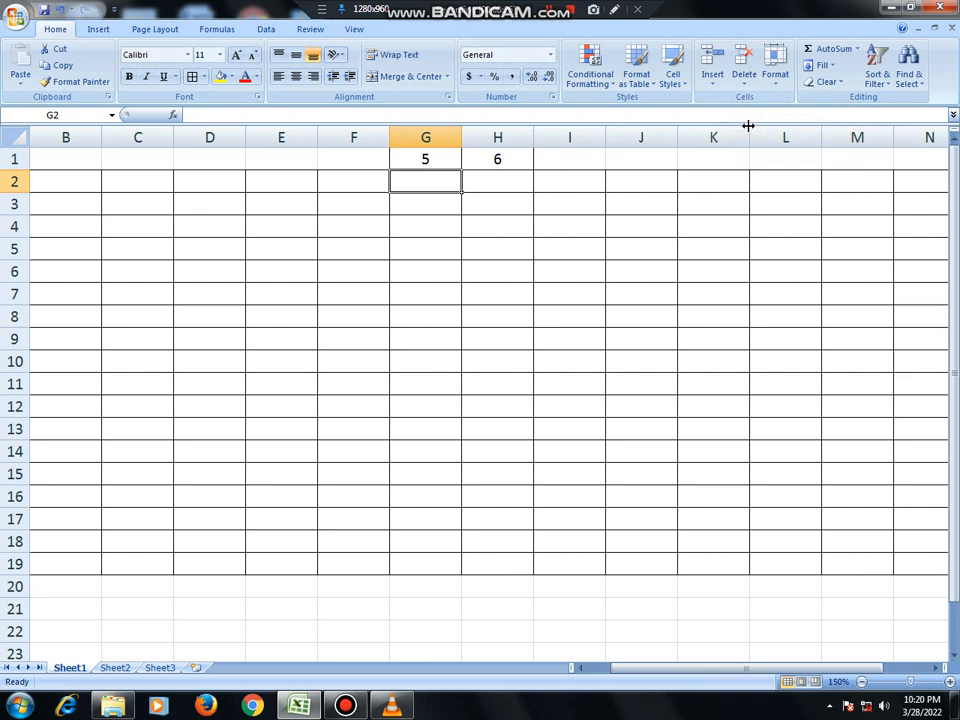
{"action": "left_click", "coordinate": [745, 85]}
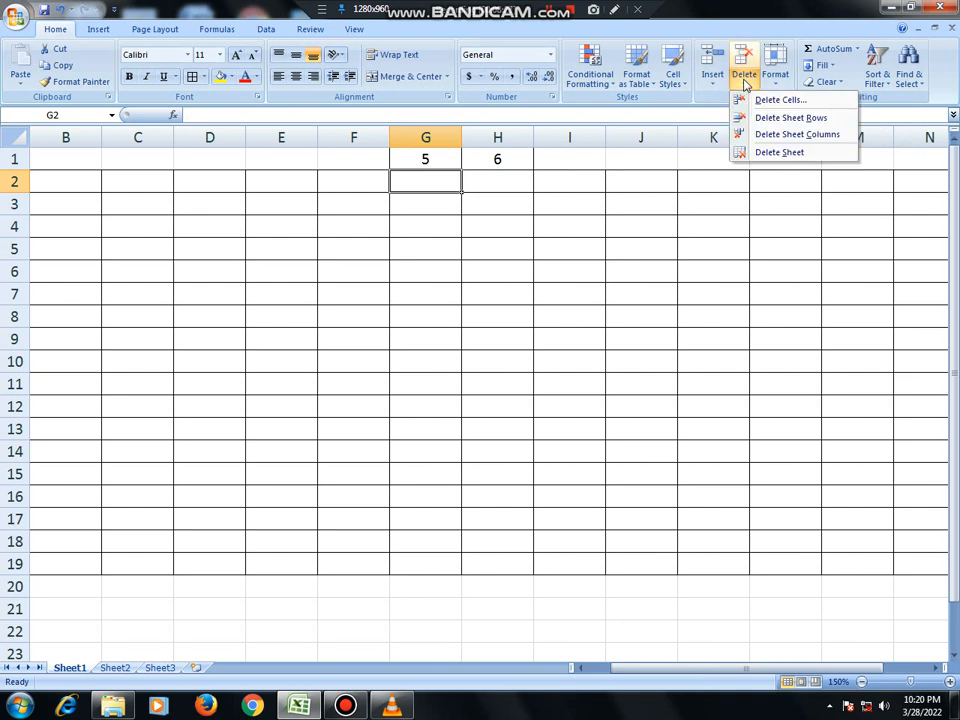
{"action": "left_click", "coordinate": [777, 138]}
{"action": "left_click", "coordinate": [748, 85]}
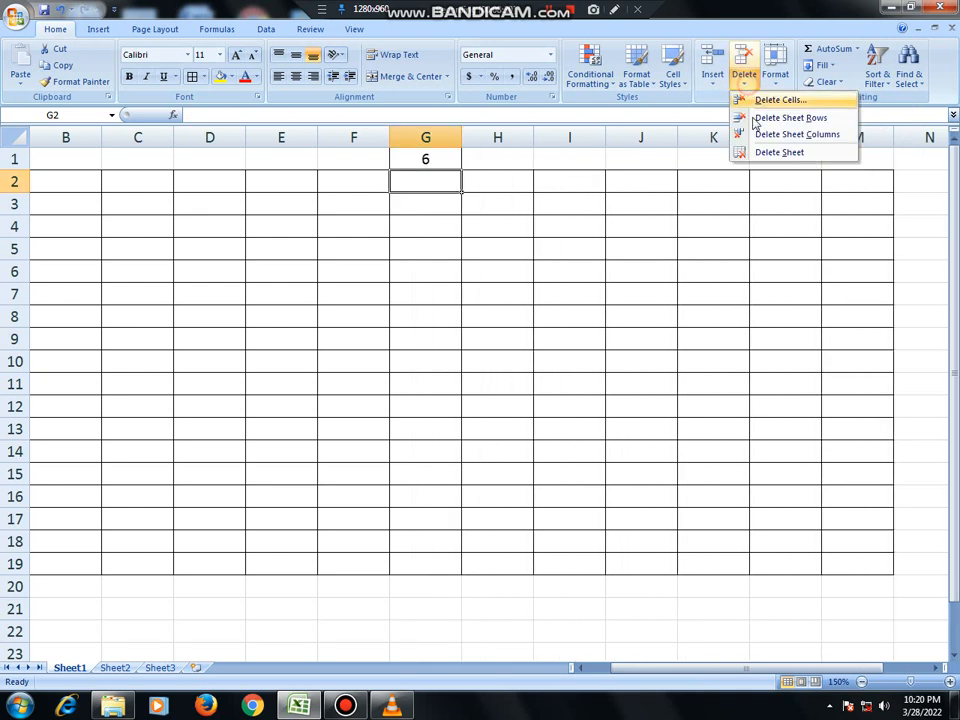
{"action": "left_click", "coordinate": [758, 131]}
{"action": "left_click", "coordinate": [745, 85]}
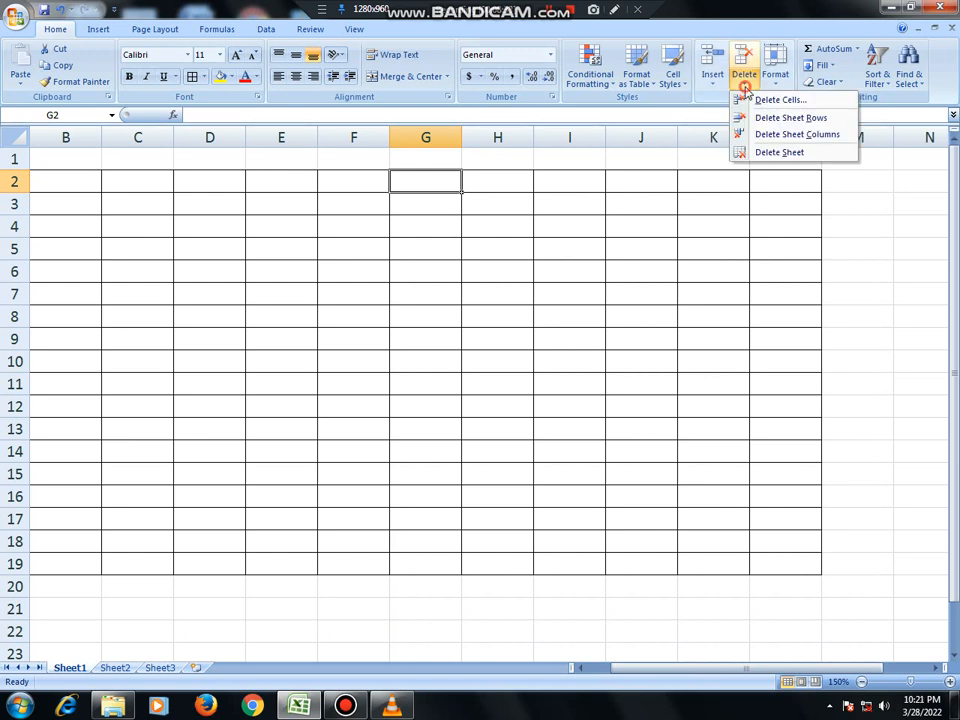
{"action": "left_click", "coordinate": [764, 141]}
{"action": "left_click", "coordinate": [746, 80]}
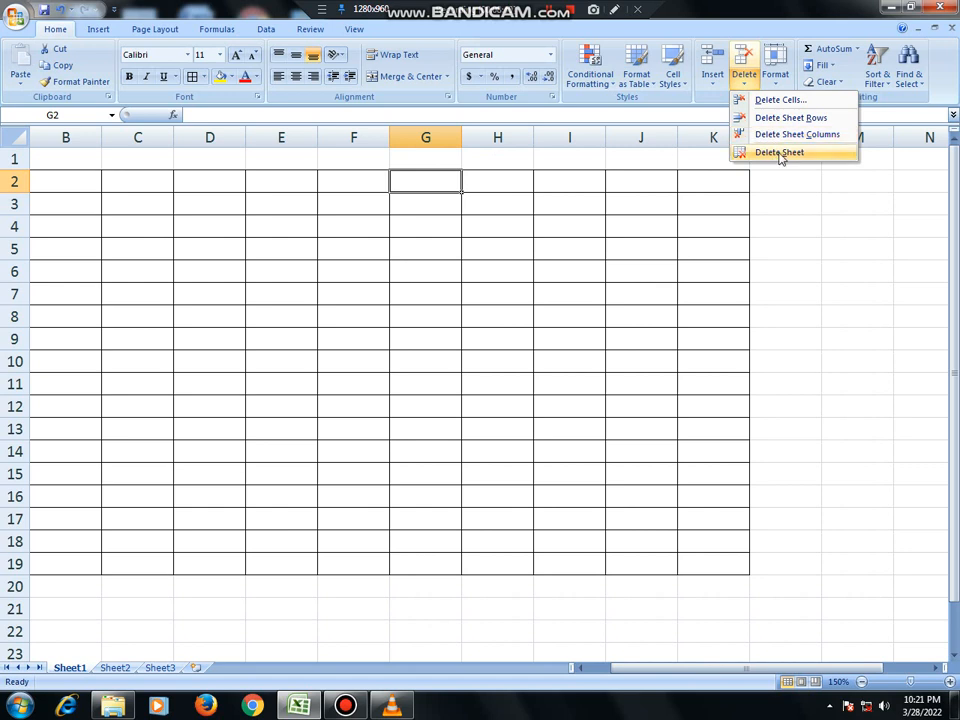
{"action": "left_click", "coordinate": [773, 187]}
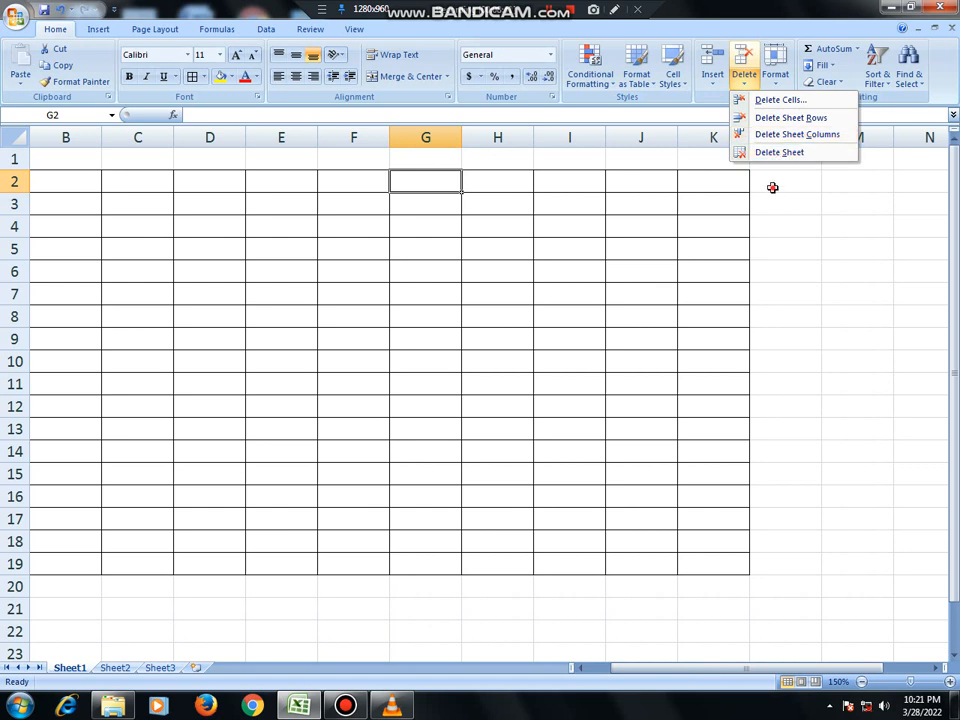
{"action": "left_click", "coordinate": [614, 10]}
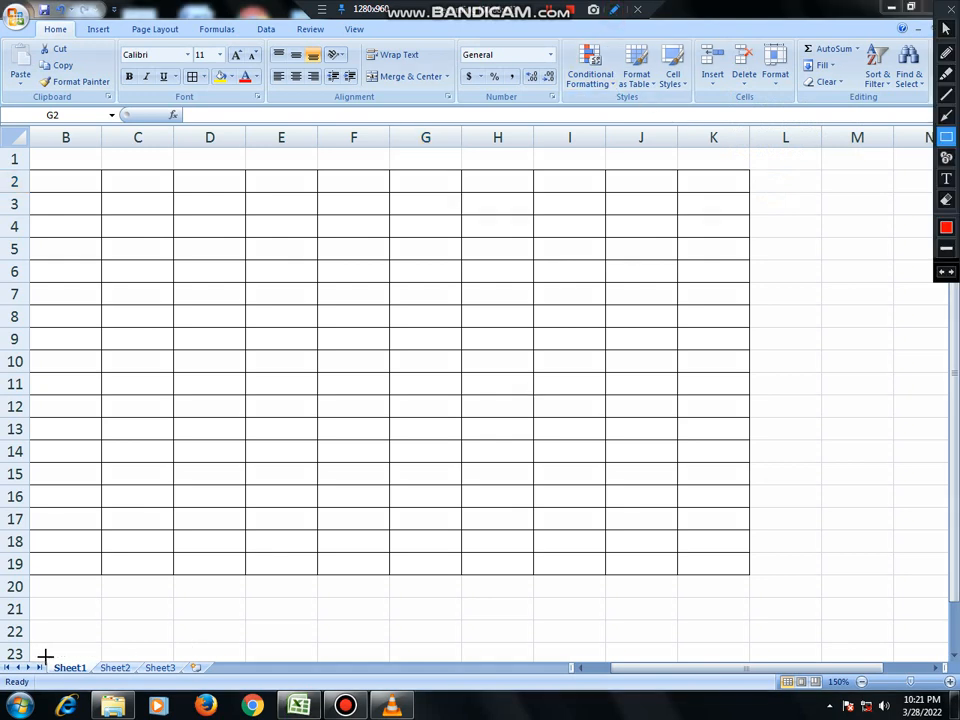
{"action": "mouse_move", "coordinate": [45, 656]}
{"action": "left_mouse_down"}
{"action": "mouse_move", "coordinate": [73, 686]}
{"action": "mouse_move", "coordinate": [296, 680]}
{"action": "left_mouse_up"}
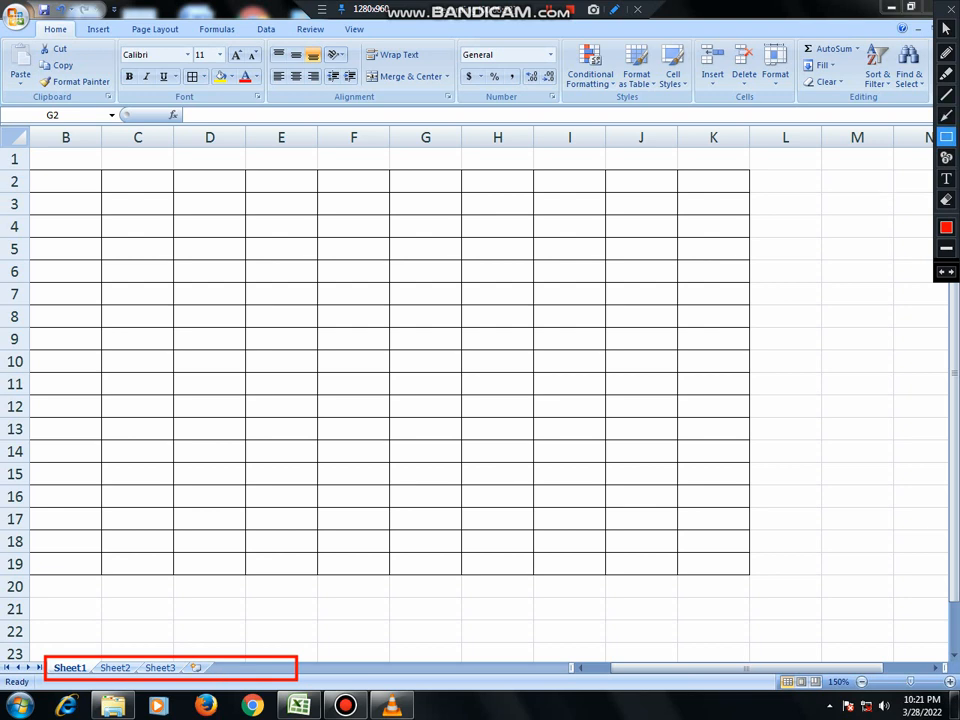
{"action": "left_click", "coordinate": [951, 10]}
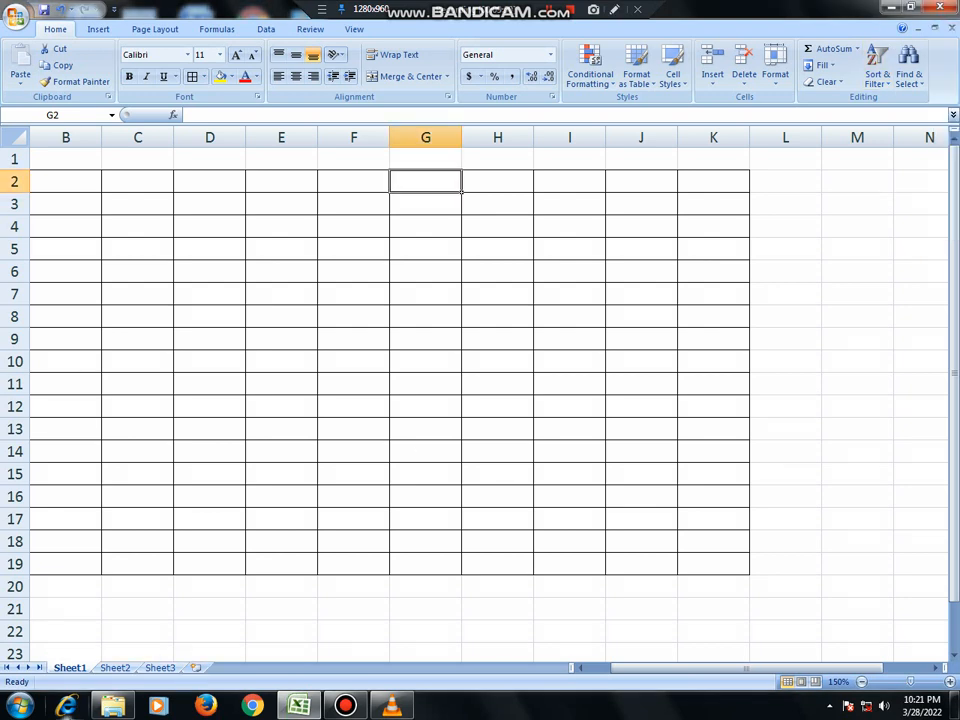
Delete the worksheet Sheet2 from the workbook
{"action": "left_click", "coordinate": [113, 668]}
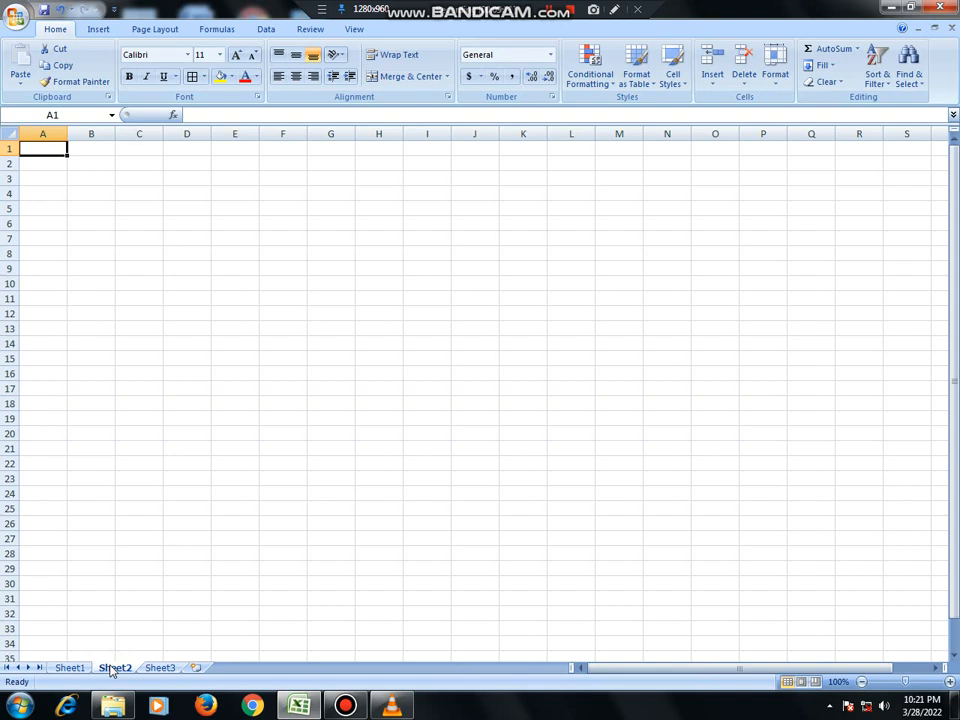
{"action": "left_click", "coordinate": [745, 88]}
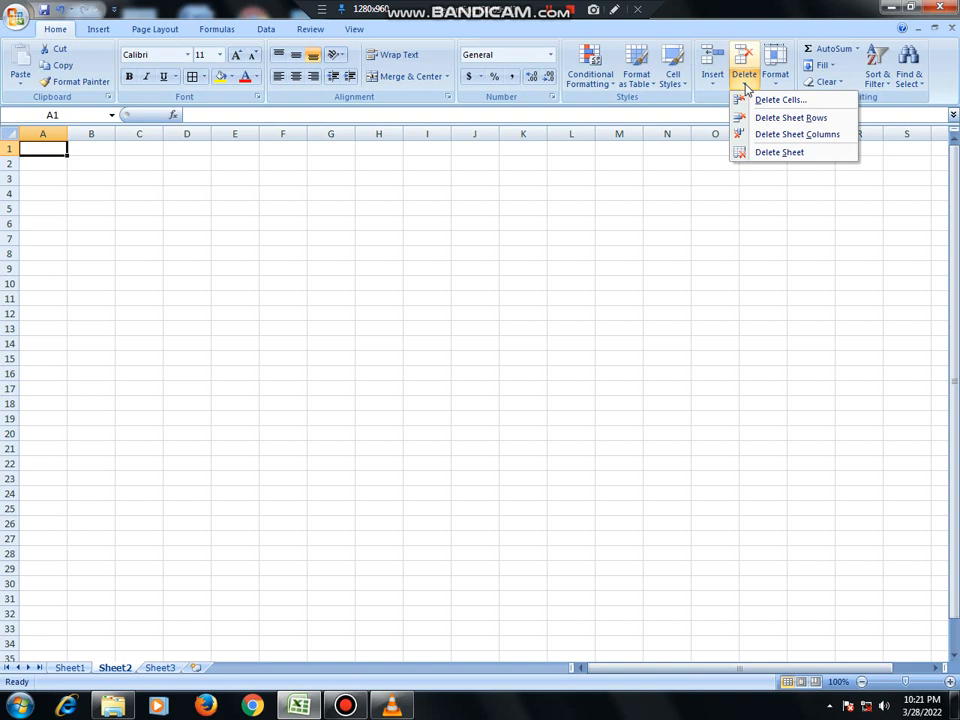
{"action": "left_click", "coordinate": [780, 152]}
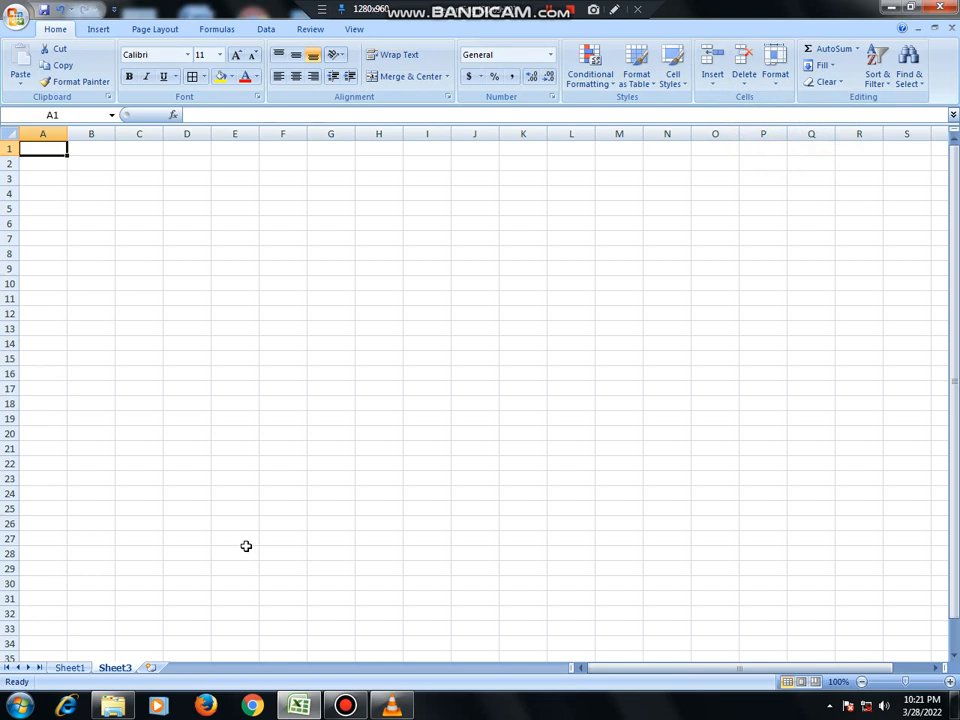
{"action": "left_click", "coordinate": [614, 10]}
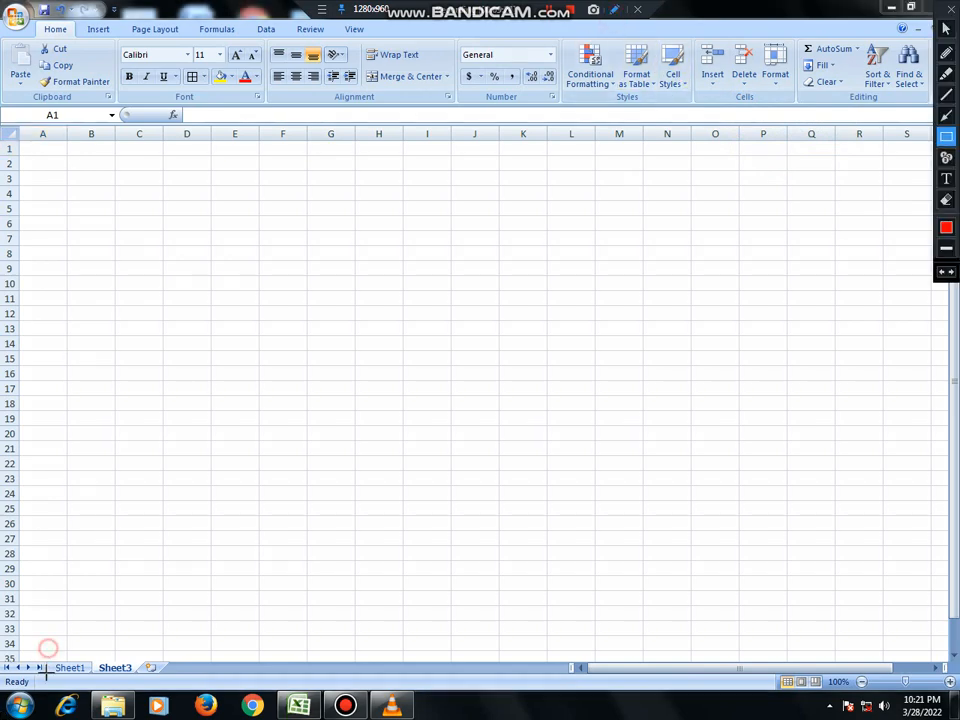
{"action": "left_click_drag", "start_coordinate": [47, 687], "coordinate": [96, 647]}
{"action": "left_click_drag", "start_coordinate": [142, 686], "coordinate": [180, 685]}
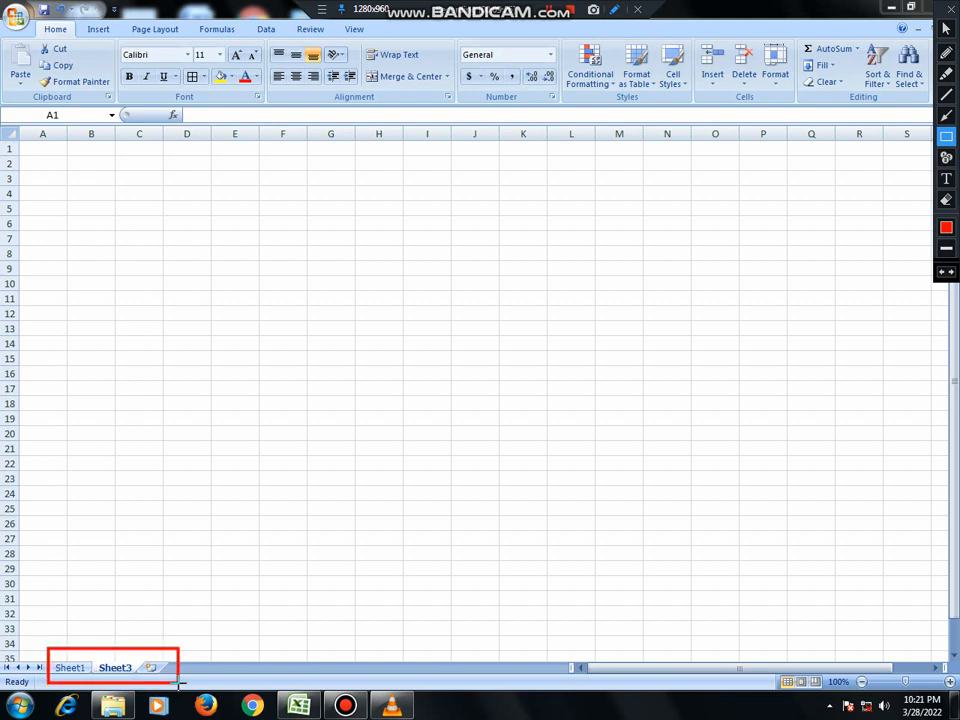
{"action": "left_click", "coordinate": [951, 9]}
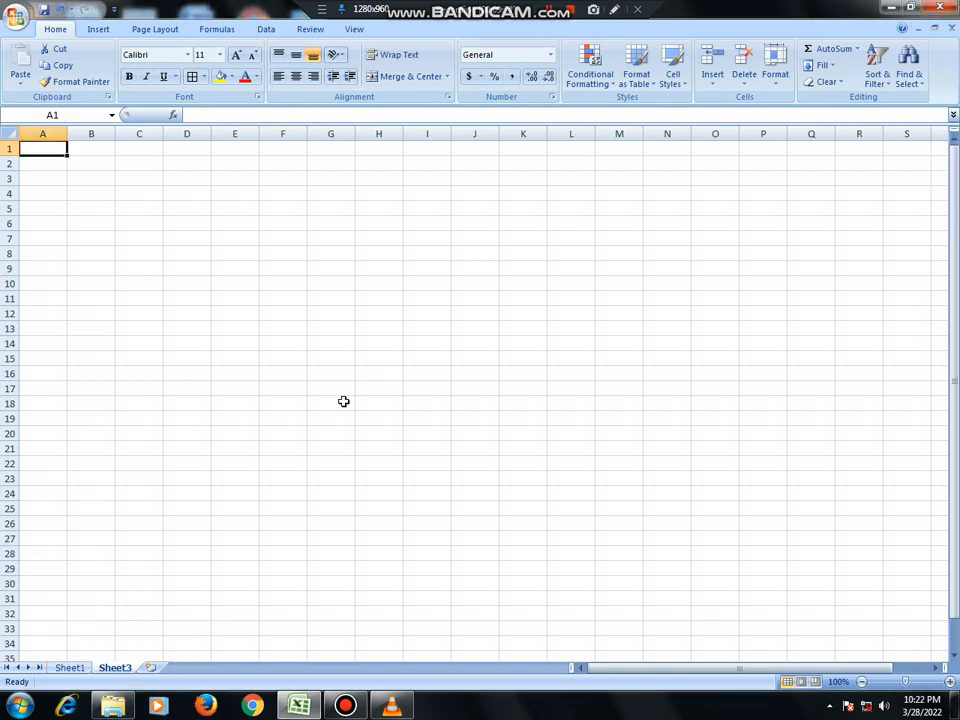
Switch to Sheet1 and undo the last three column deletions
{"action": "key", "text": "ctrl+Page_Up"}
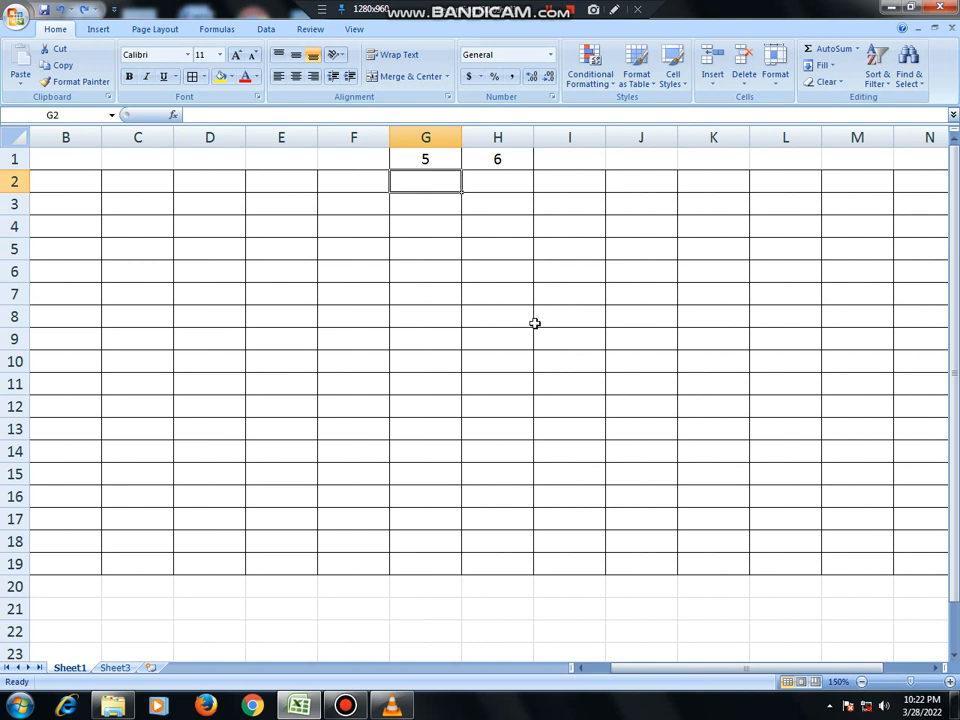
{"action": "left_click", "coordinate": [746, 82]}
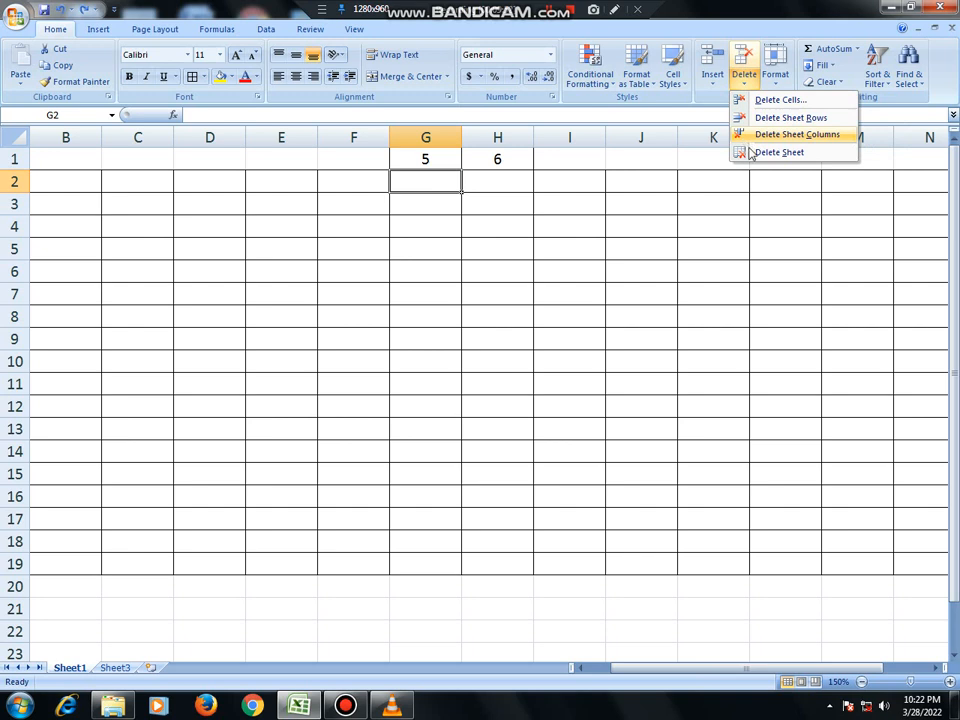
{"action": "left_click", "coordinate": [656, 203]}
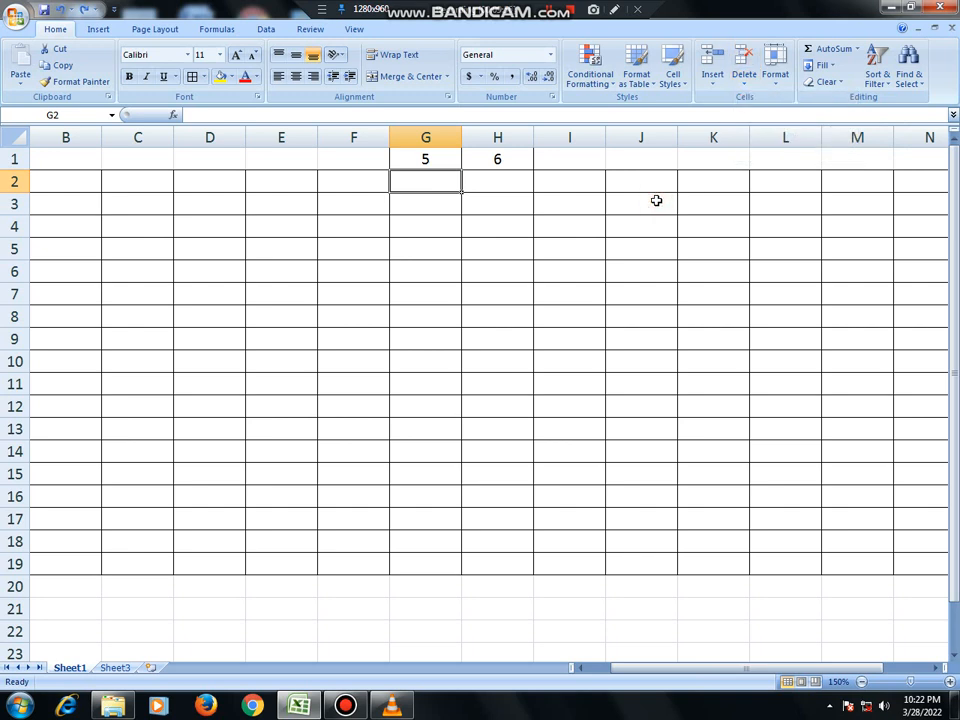